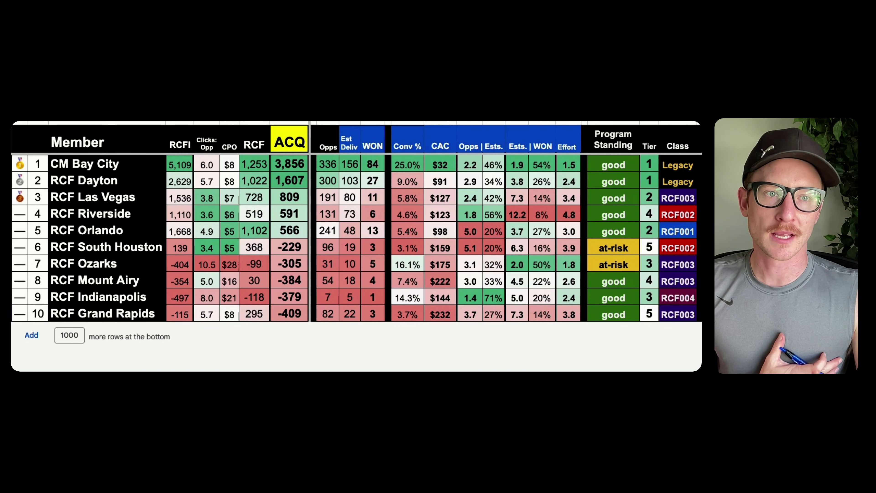
{"action": "scroll", "coordinate": [658, 182], "scroll_direction": "right", "scroll_amount": 15}
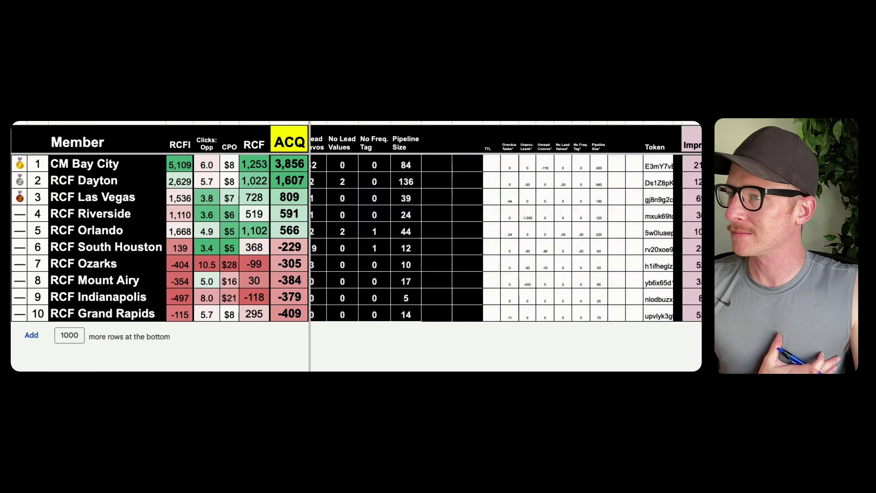
{"action": "scroll", "coordinate": [658, 182], "scroll_direction": "left", "scroll_amount": 15}
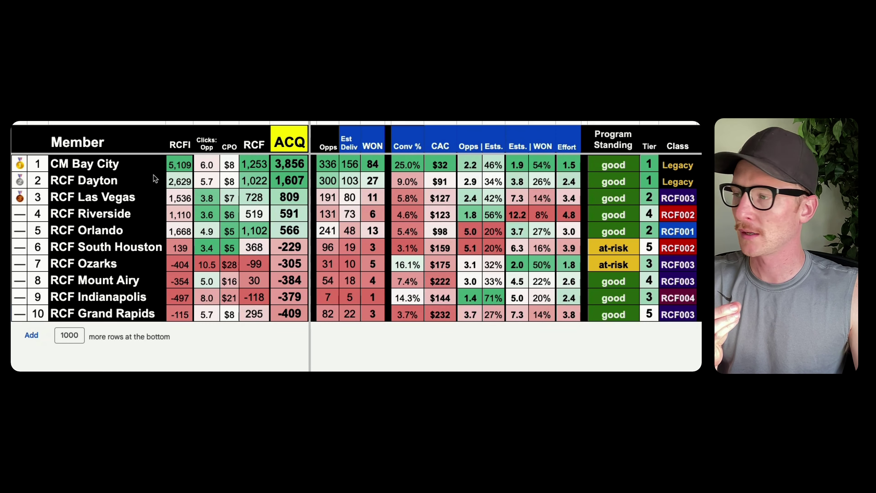
Set CM Bay City's Opps to 333 and its Est Deliv to 155
{"action": "left_click", "coordinate": [324, 168]}
{"action": "type", "text": "333"}
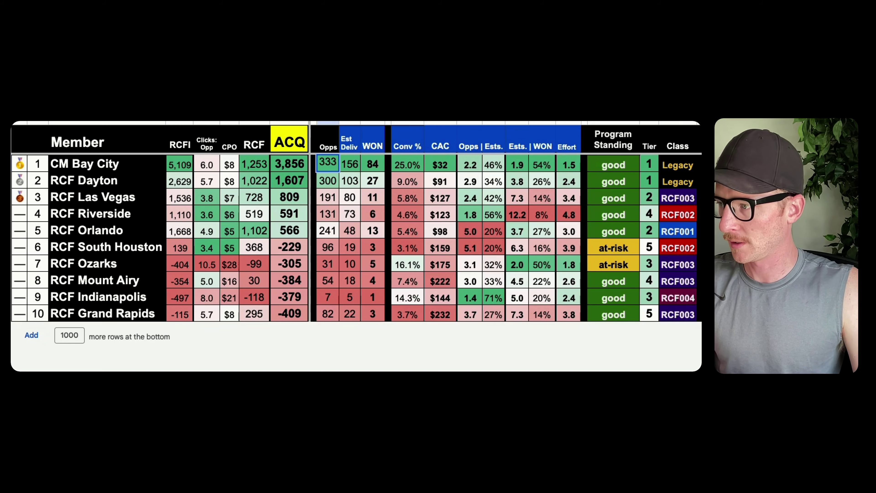
{"action": "key", "text": "Tab"}
{"action": "type", "text": "155"}
{"action": "key", "text": "Return"}
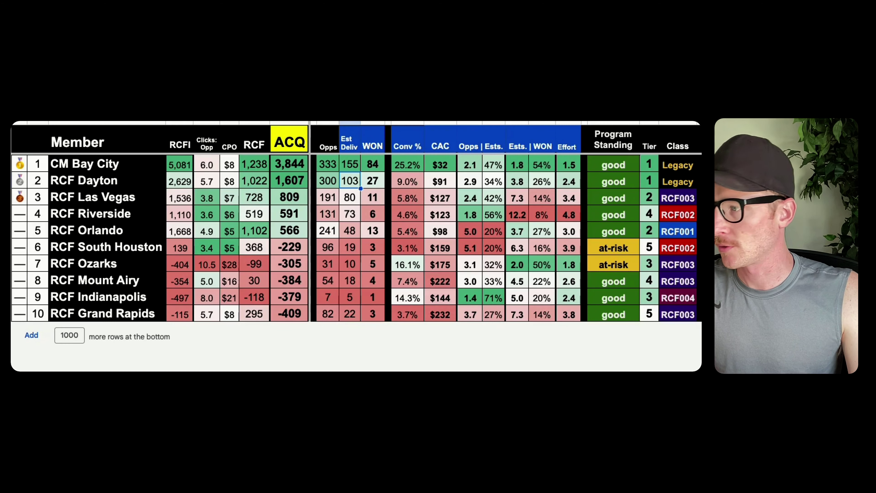
Set RCF Dayton's Opps to 308
{"action": "key", "text": "Left"}
{"action": "type", "text": "308"}
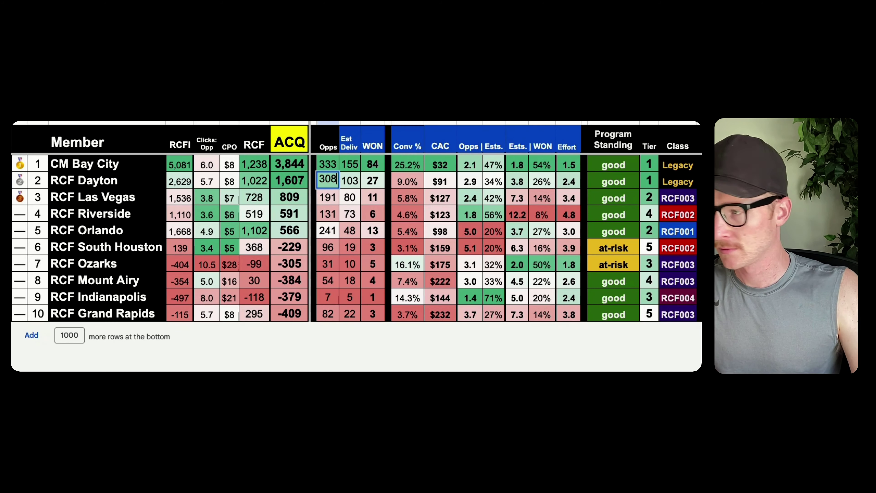
{"action": "key", "text": "Return"}
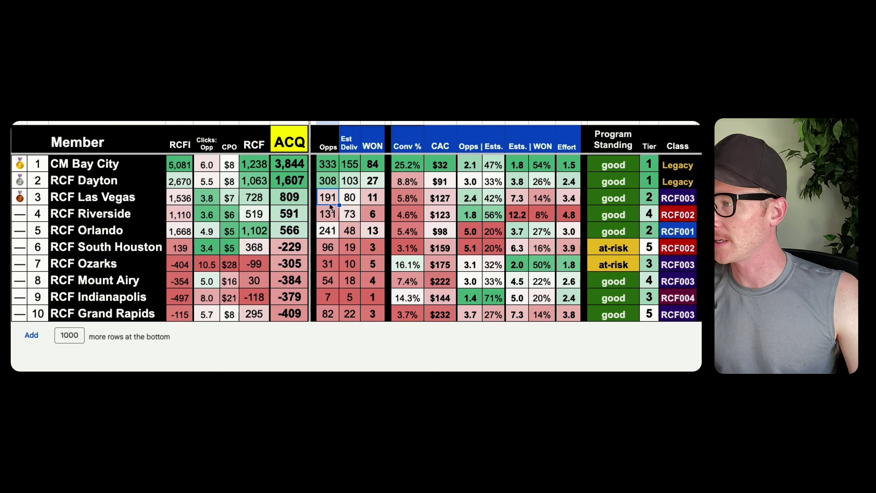
Set RCF Las Vegas's Opps to 198 and its Est Deliv to 82
{"action": "type", "text": "198"}
{"action": "key", "text": "Tab"}
{"action": "type", "text": "82"}
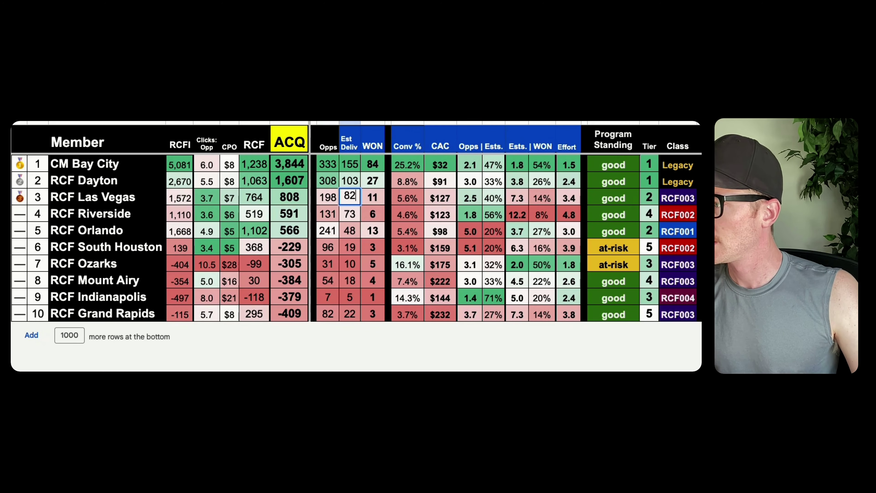
{"action": "key", "text": "Return"}
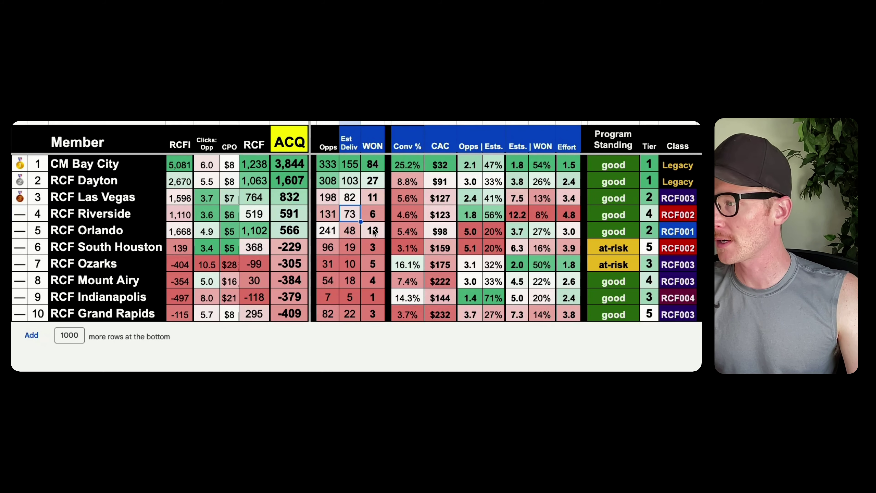
Set RCF Riverside's Opps to 132 and its Est Deliv to 74
{"action": "left_click", "coordinate": [324, 217]}
{"action": "type", "text": "132"}
{"action": "key", "text": "Tab"}
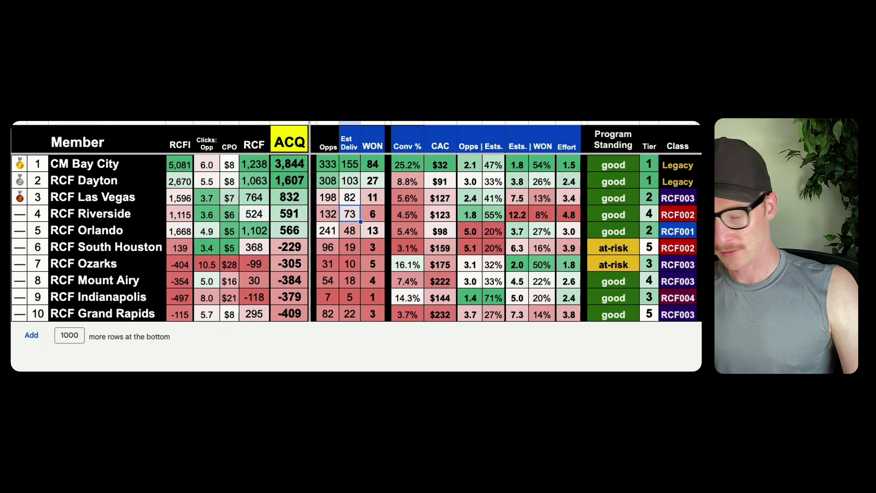
{"action": "type", "text": "74"}
{"action": "key", "text": "Return"}
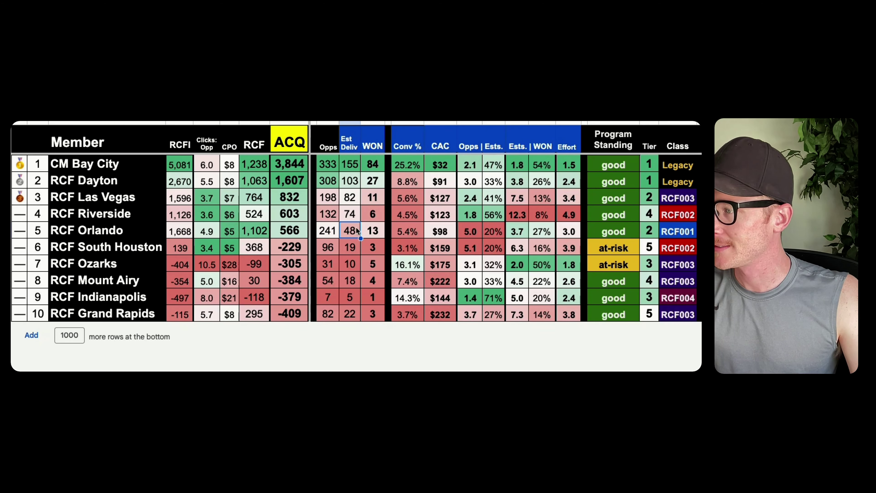
Set RCF Orlando's Est Deliv to 49
{"action": "type", "text": "49"}
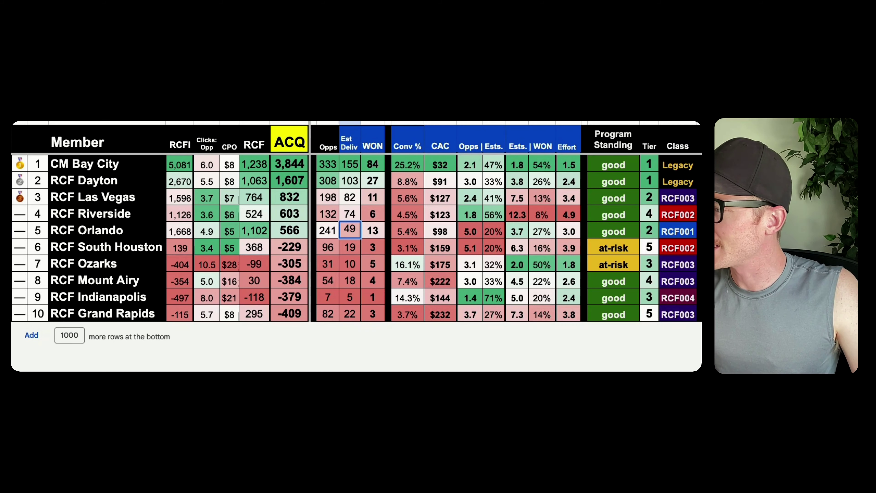
{"action": "key", "text": "Return"}
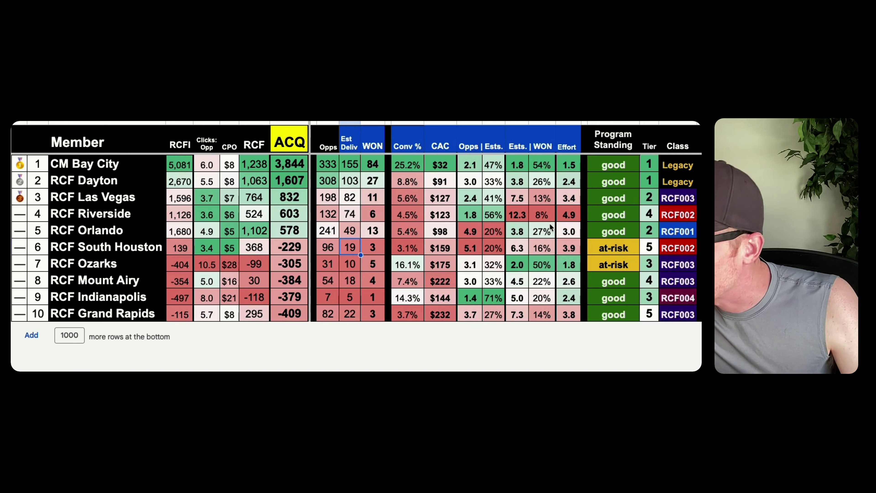
{"action": "left_click", "coordinate": [347, 233]}
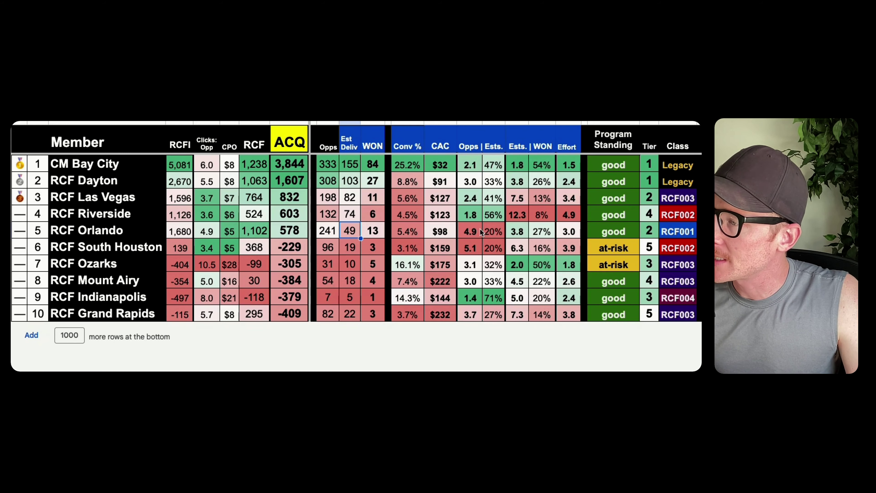
{"action": "left_click", "coordinate": [496, 215]}
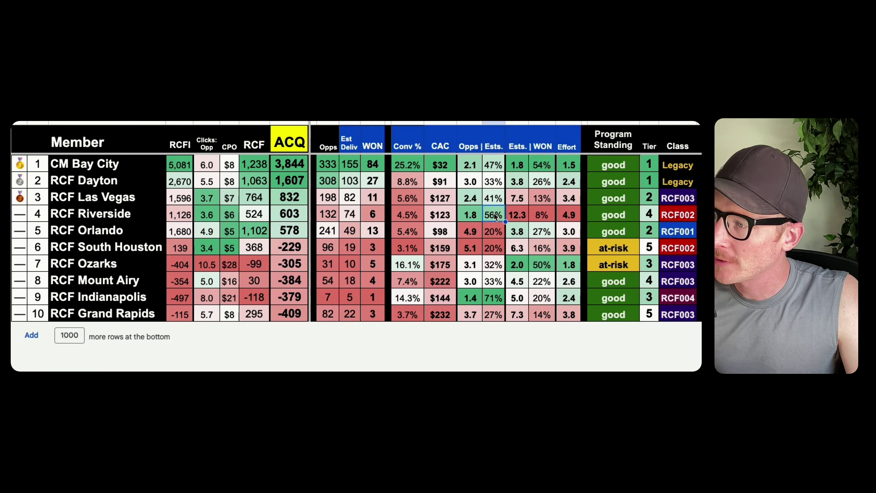
{"action": "left_click", "coordinate": [367, 235]}
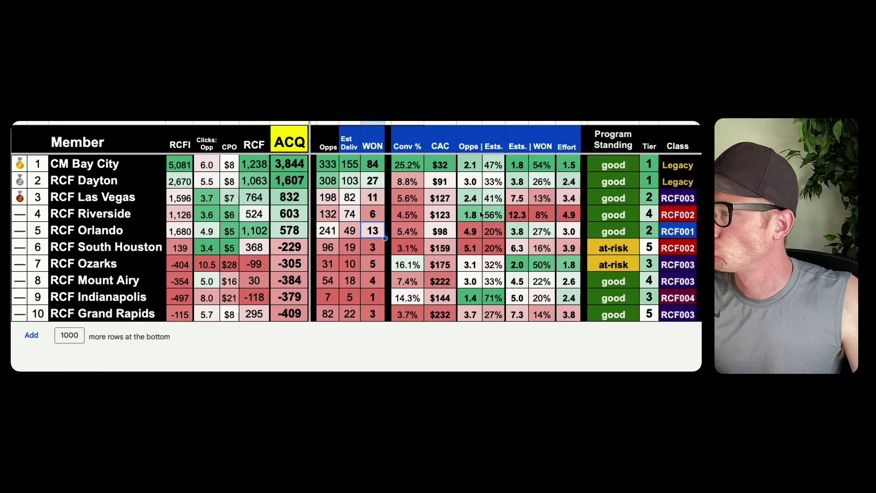
{"action": "type", "text": "25"}
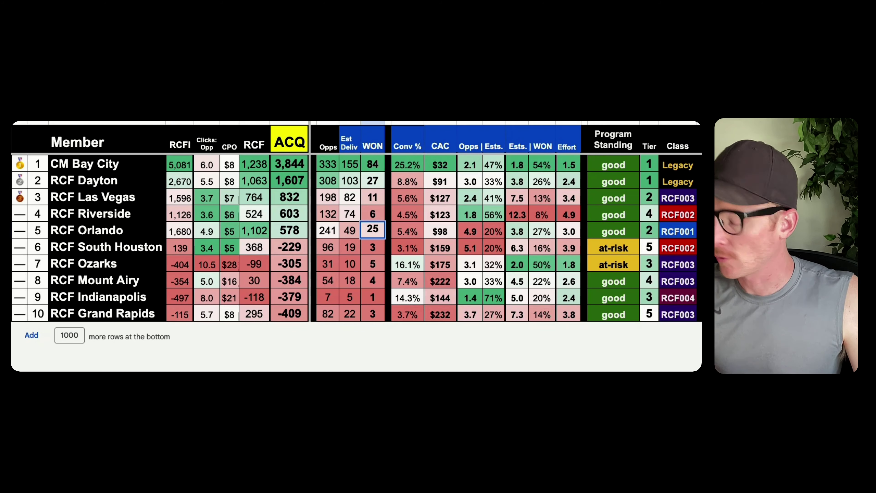
{"action": "key", "text": "BackSpace"}
{"action": "key", "text": "BackSpace"}
{"action": "type", "text": "13"}
{"action": "key", "text": "Left"}
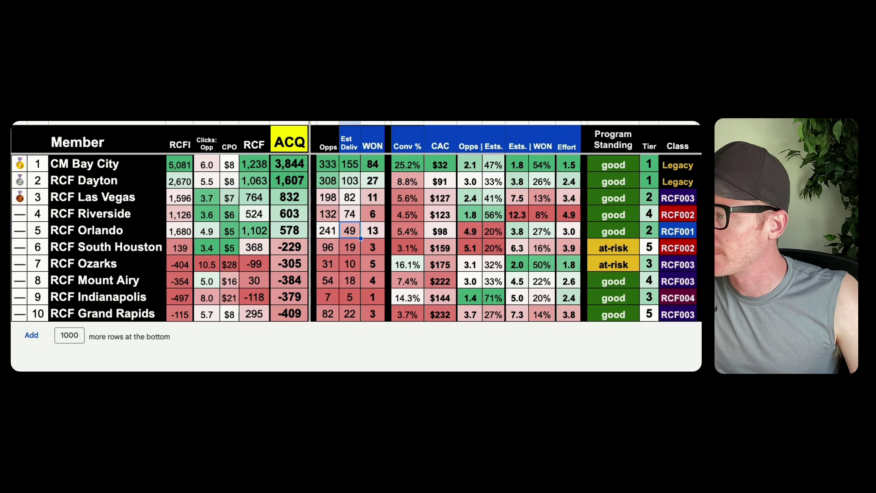
Try Est Deliv values of 65 and 75 for RCF Orlando, undoing each trial
{"action": "type", "text": "65"}
{"action": "key", "text": "Return"}
{"action": "key", "text": "ctrl+z"}
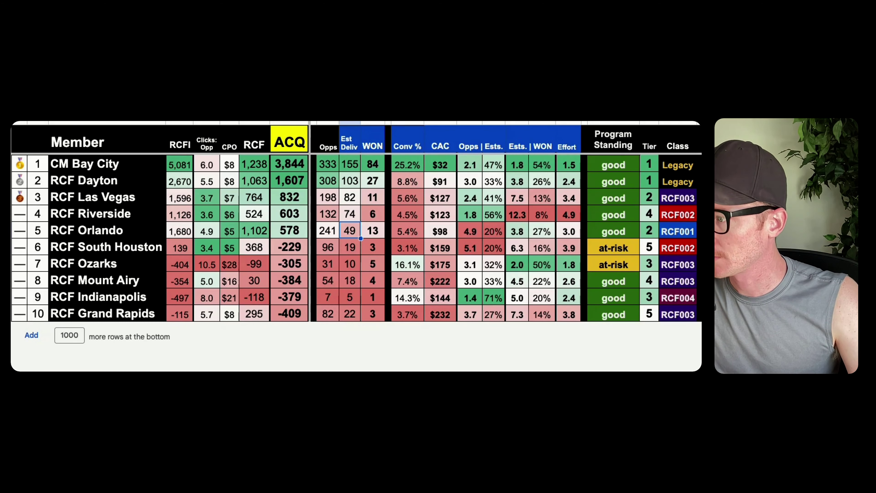
{"action": "type", "text": "75"}
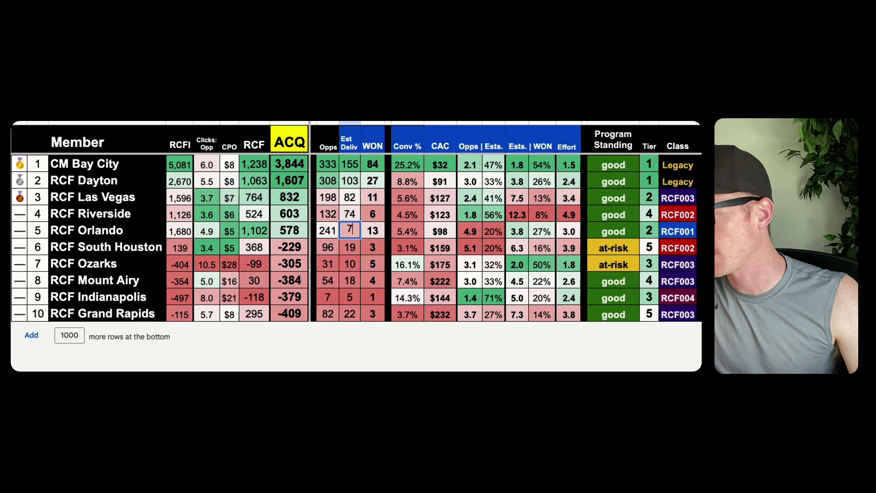
{"action": "key", "text": "Return"}
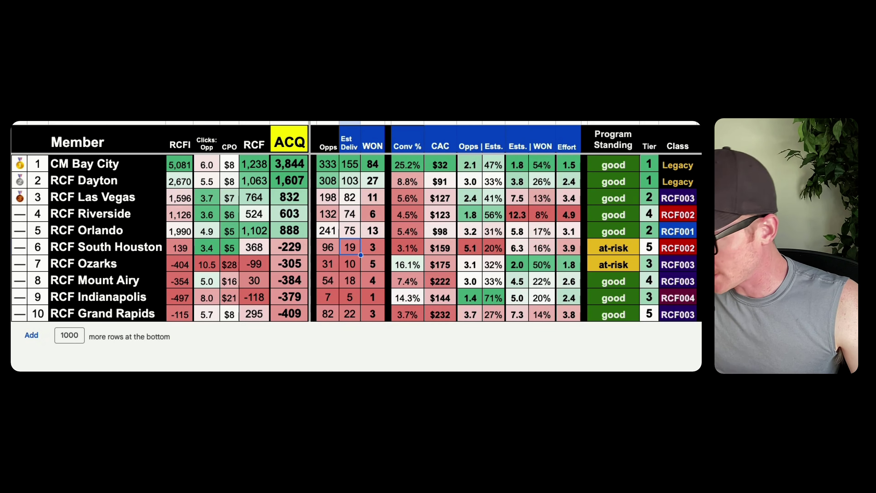
{"action": "key", "text": "ctrl+z"}
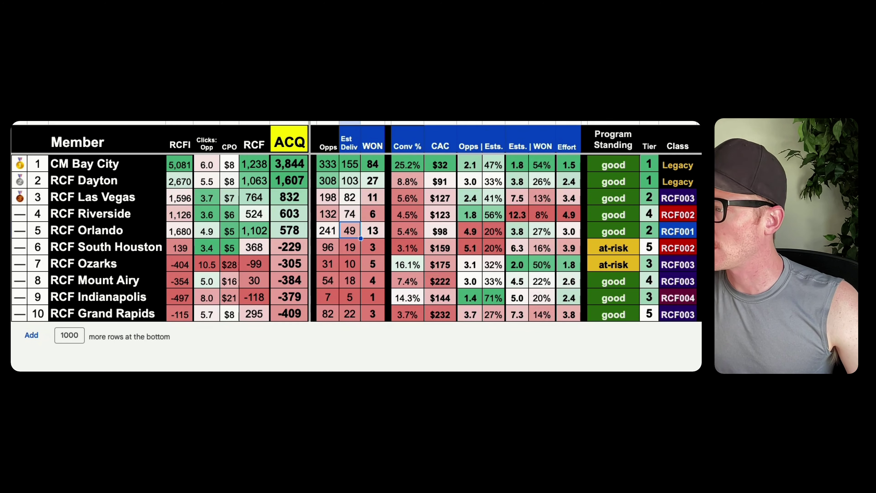
{"action": "type", "text": "75"}
{"action": "key", "text": "Return"}
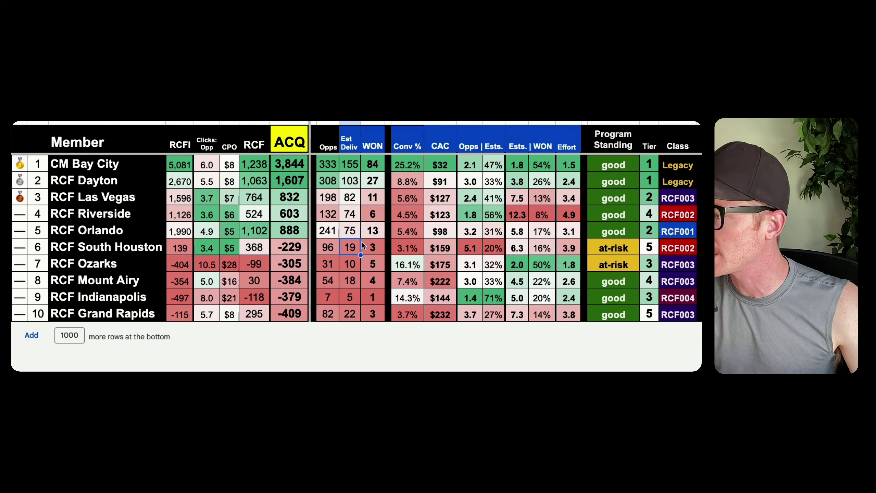
{"action": "key", "text": "ctrl+z"}
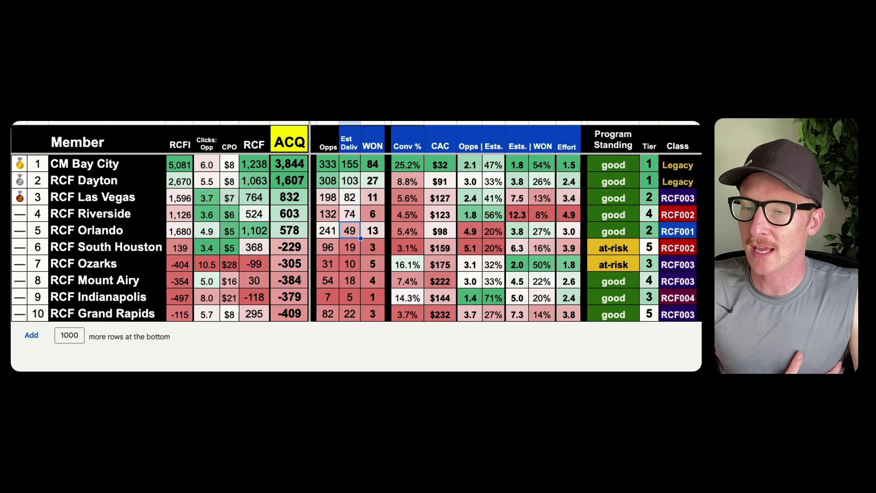
Set RCF South Houston's Opps to 76 and its Est Deliv to 18
{"action": "left_click", "coordinate": [323, 251]}
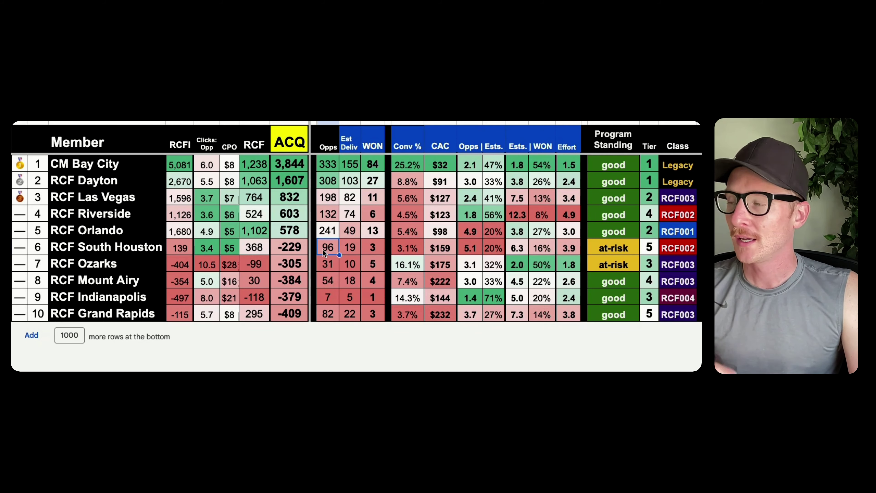
{"action": "type", "text": "76"}
{"action": "key", "text": "Return"}
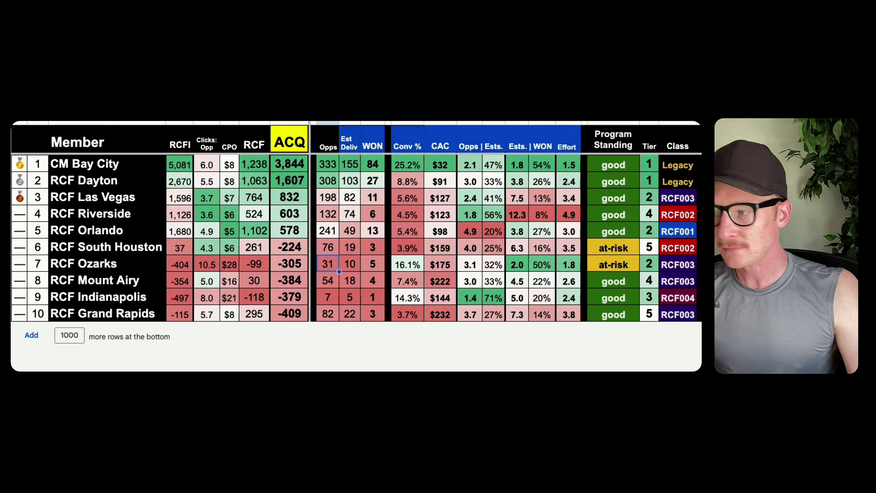
{"action": "left_click", "coordinate": [349, 247]}
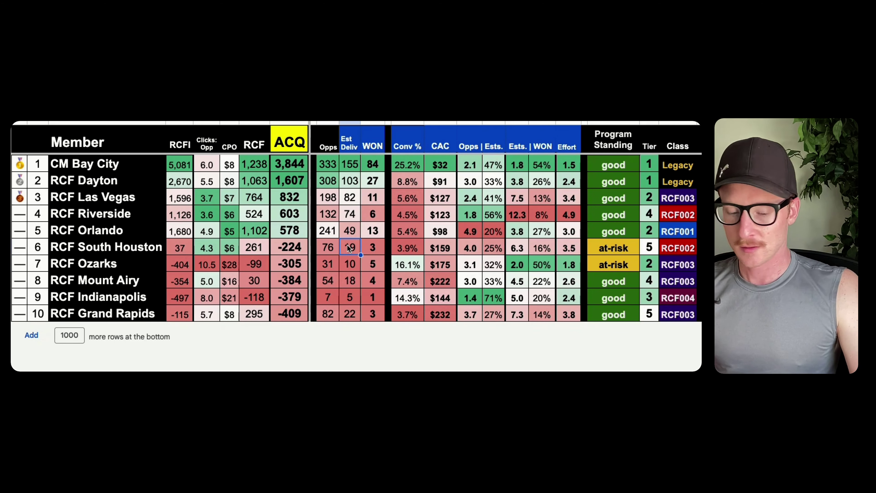
{"action": "type", "text": "18"}
{"action": "key", "text": "Return"}
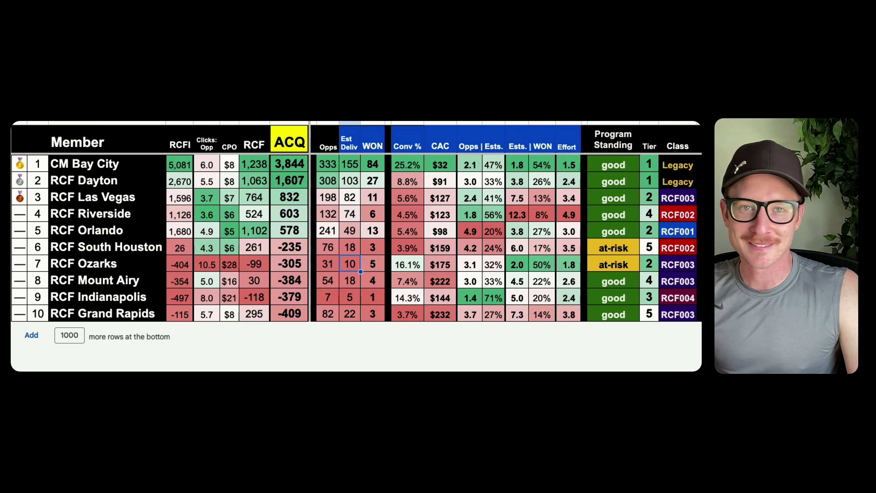
Undo the RCF South Houston Opps and Est Deliv edits and redo both to compare the scores
{"action": "left_click", "coordinate": [404, 252]}
{"action": "key", "text": "ctrl+z"}
{"action": "key", "text": "ctrl+z"}
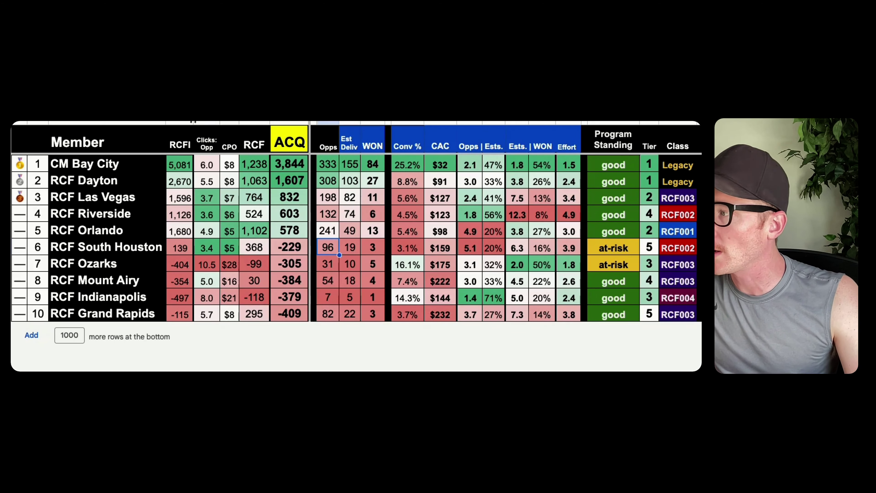
{"action": "key", "text": "ctrl+y"}
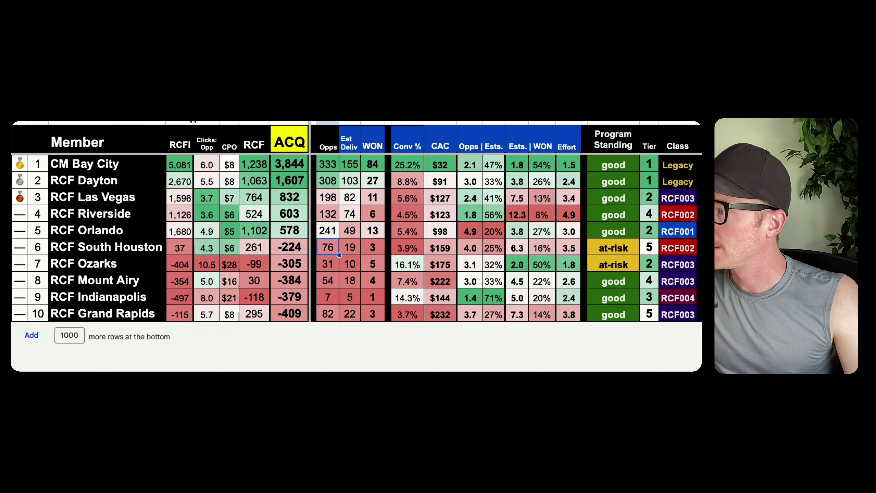
{"action": "key", "text": "ctrl+y"}
{"action": "left_click", "coordinate": [440, 315]}
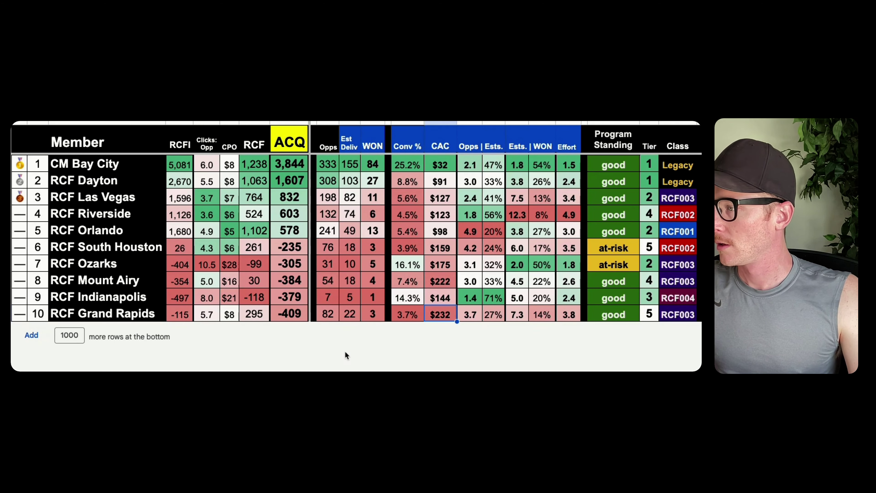
{"action": "left_click", "coordinate": [289, 250]}
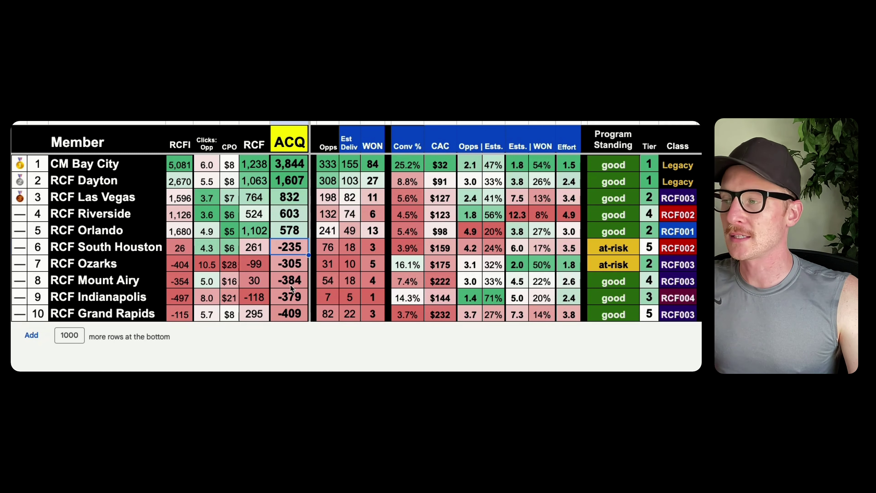
{"action": "left_click", "coordinate": [351, 283]}
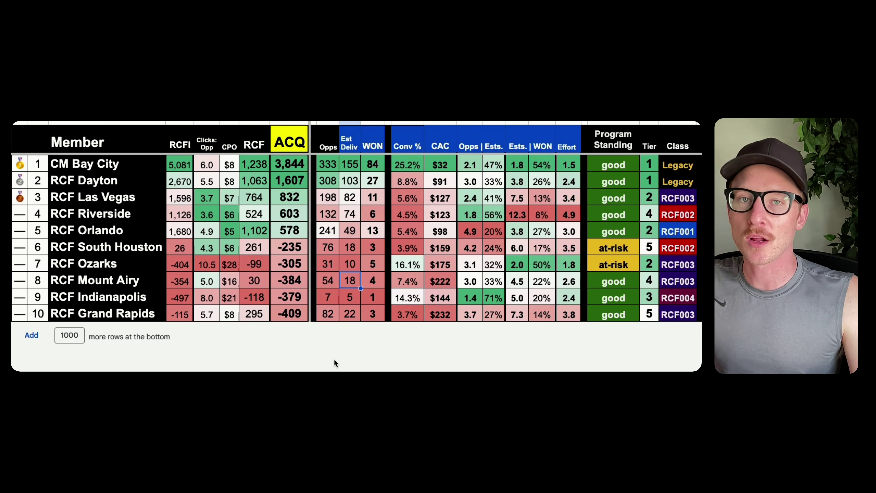
{"action": "key", "text": "Down"}
{"action": "key", "text": "Down"}
{"action": "key", "text": "Left"}
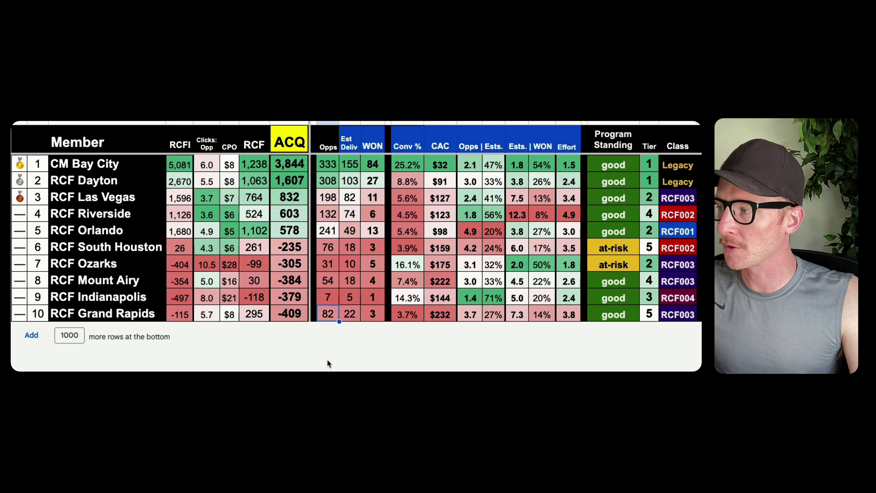
Set RCF South Houston's WON to 4
{"action": "left_click", "coordinate": [368, 241]}
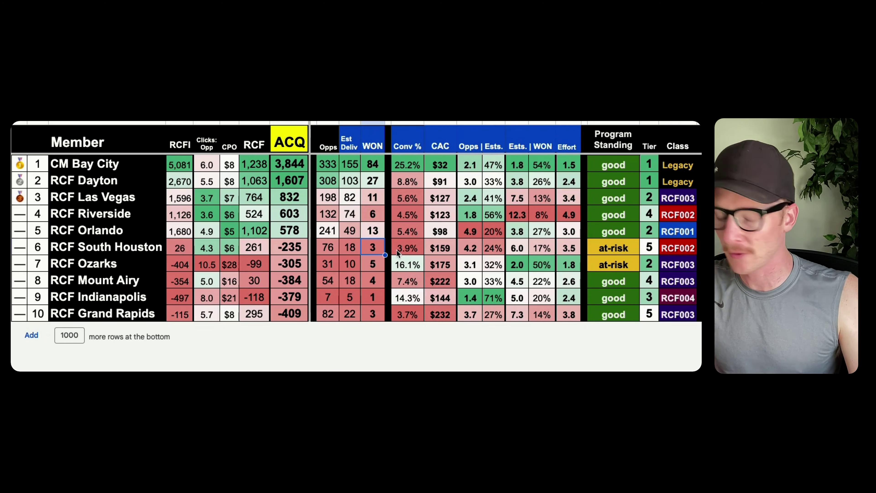
{"action": "type", "text": "4"}
{"action": "key", "text": "Return"}
{"action": "key", "text": "Up"}
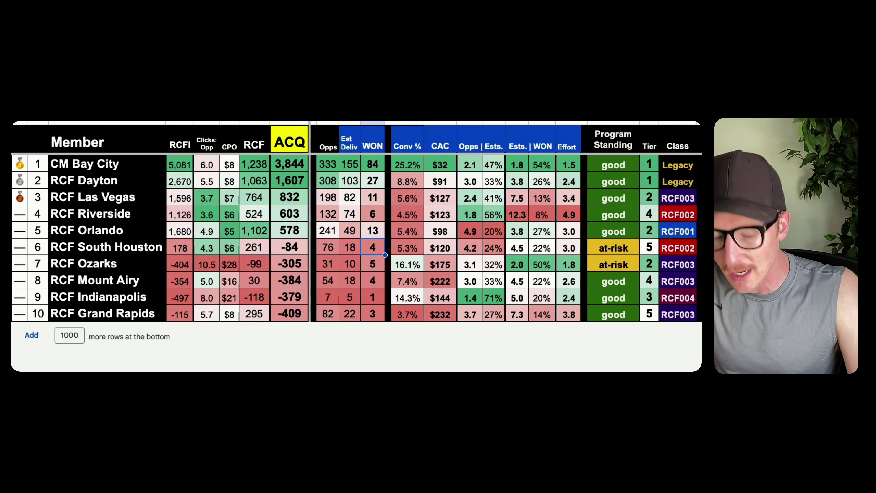
Try a WON value of 5 for RCF South Houston, and undo the last two WON edits
{"action": "type", "text": "5"}
{"action": "key", "text": "Return"}
{"action": "key", "text": "ctrl+z"}
{"action": "key", "text": "ctrl+z"}
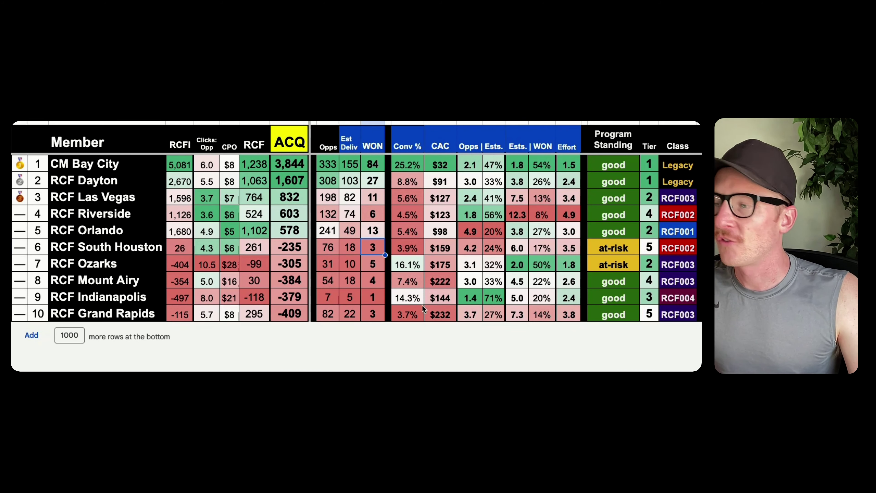
{"action": "left_click", "coordinate": [542, 315]}
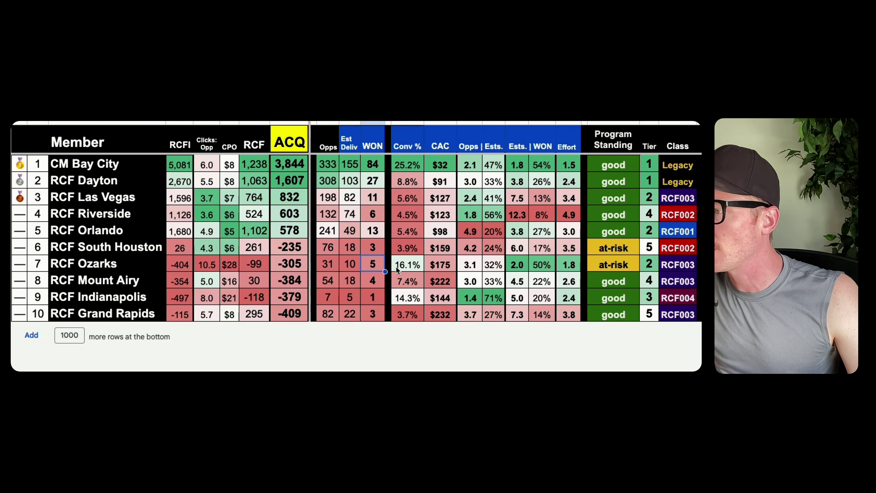
{"action": "left_click", "coordinate": [408, 267]}
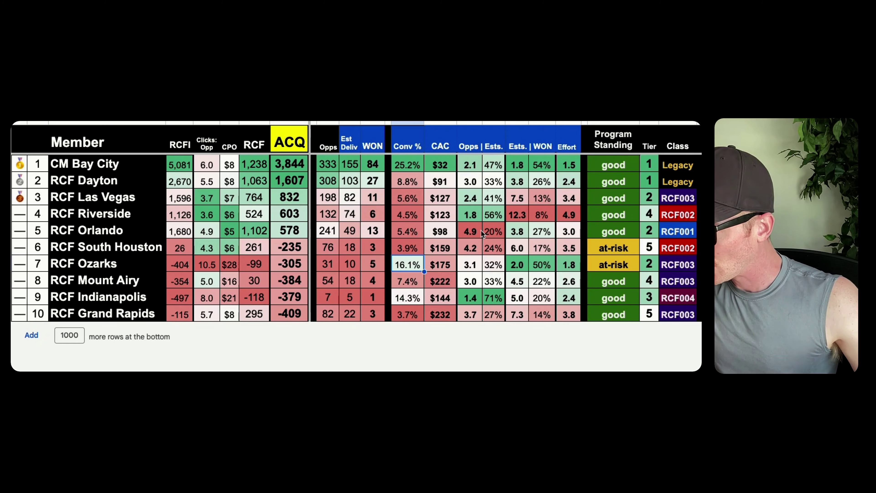
{"action": "scroll", "coordinate": [480, 231], "scroll_direction": "right", "scroll_amount": 5}
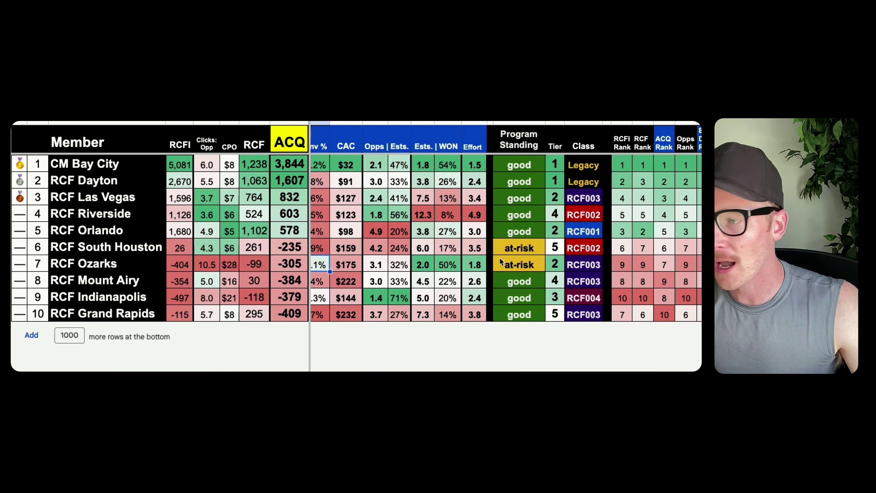
{"action": "scroll", "coordinate": [501, 269], "scroll_direction": "left", "scroll_amount": 5}
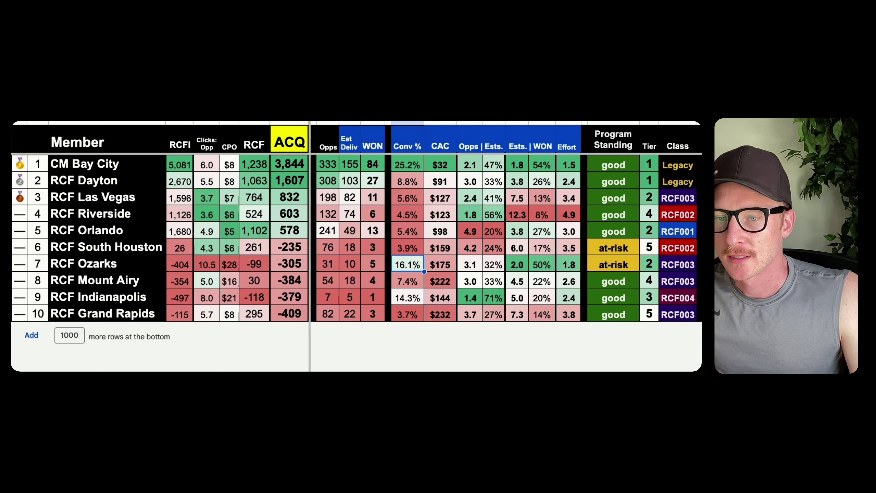
Set RCF Mount Airy's Opps to 56
{"action": "left_click", "coordinate": [328, 280]}
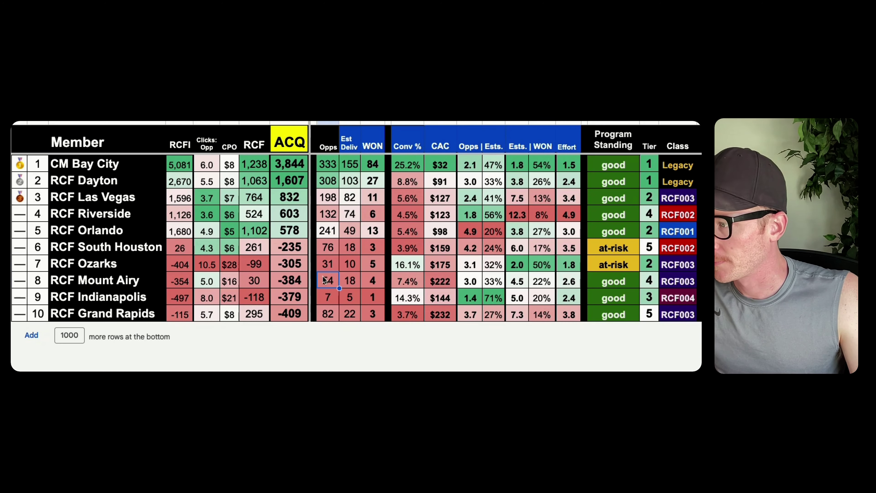
{"action": "type", "text": "56"}
{"action": "key", "text": "Return"}
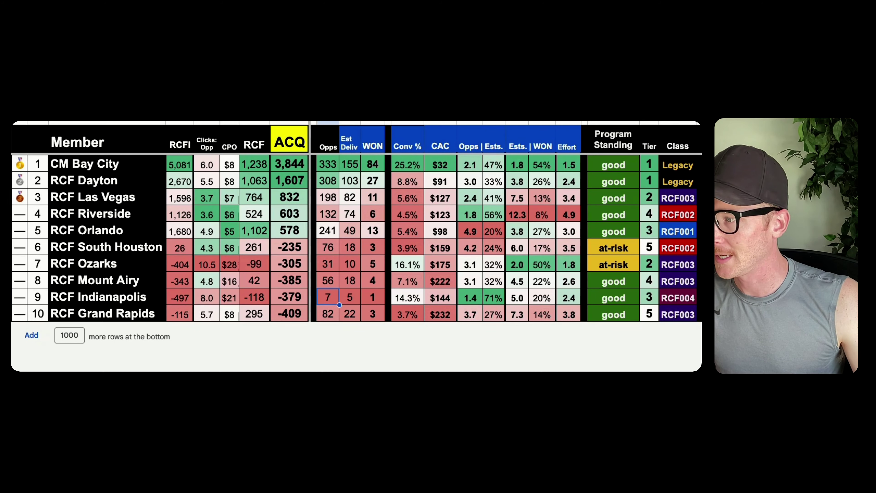
Set RCF Grand Rapids' Opps to 85, Est Deliv to 23 and WON to 4
{"action": "left_click", "coordinate": [328, 314]}
{"action": "type", "text": "85"}
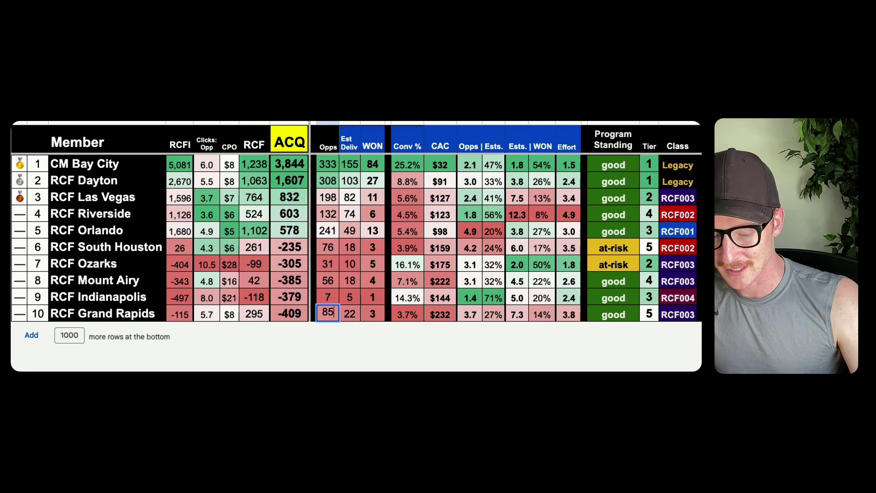
{"action": "key", "text": "Tab"}
{"action": "type", "text": "23"}
{"action": "key", "text": "Tab"}
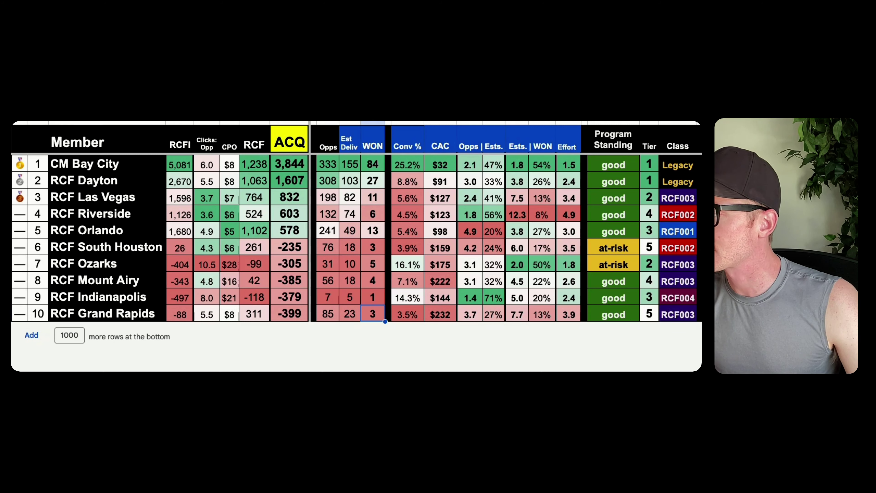
{"action": "type", "text": "4"}
{"action": "key", "text": "Return"}
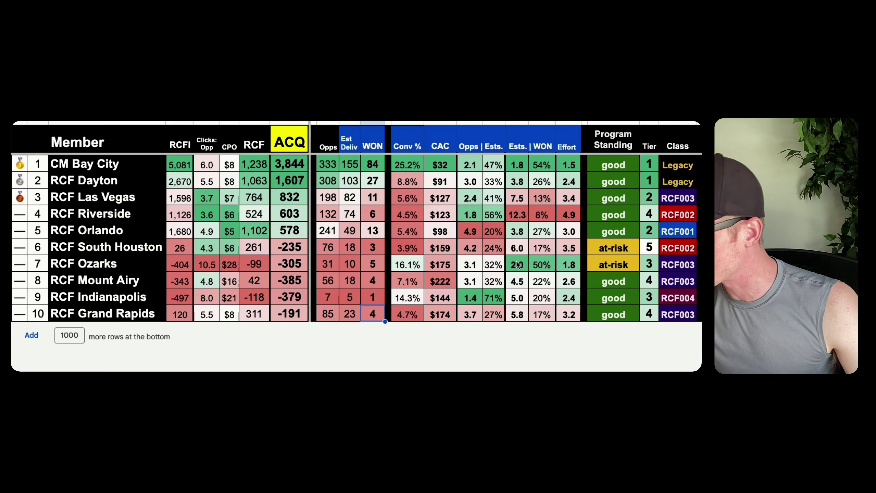
Try higher WON values for RCF Grand Rapids, starting with 5, undoing each trial
{"action": "type", "text": "5"}
{"action": "key", "text": "Return"}
{"action": "key", "text": "Up"}
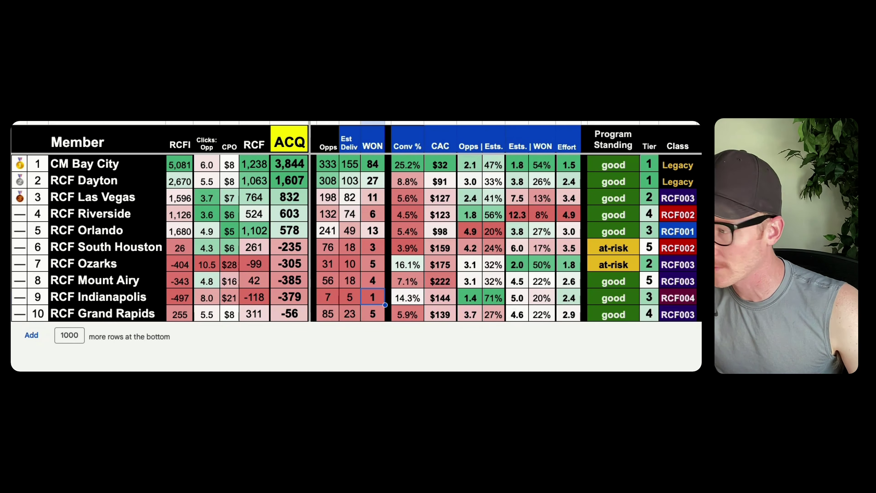
{"action": "key", "text": "ctrl+z"}
{"action": "type", "text": "5"}
{"action": "key", "text": "Return"}
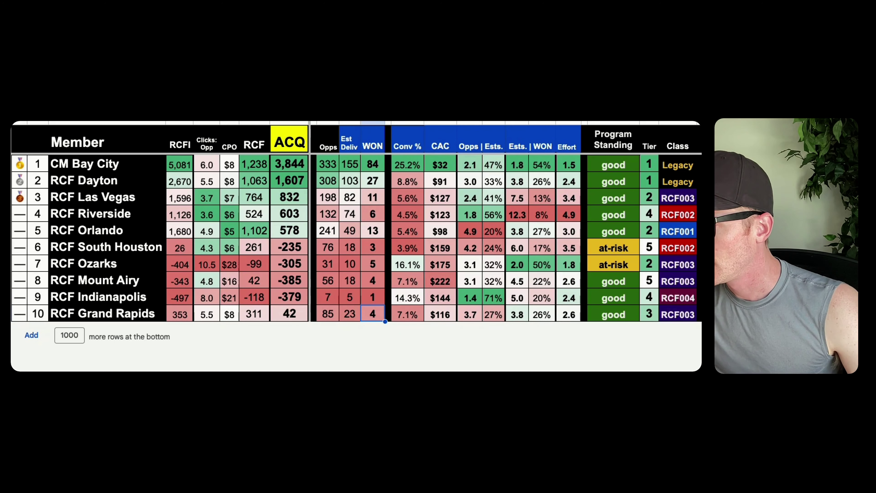
{"action": "key", "text": "ctrl+z"}
Try a WON of 5 together with an Est Deliv of 28 for RCF Grand Rapids, and undo both edits
{"action": "type", "text": "5"}
{"action": "key", "text": "Left"}
{"action": "type", "text": "25"}
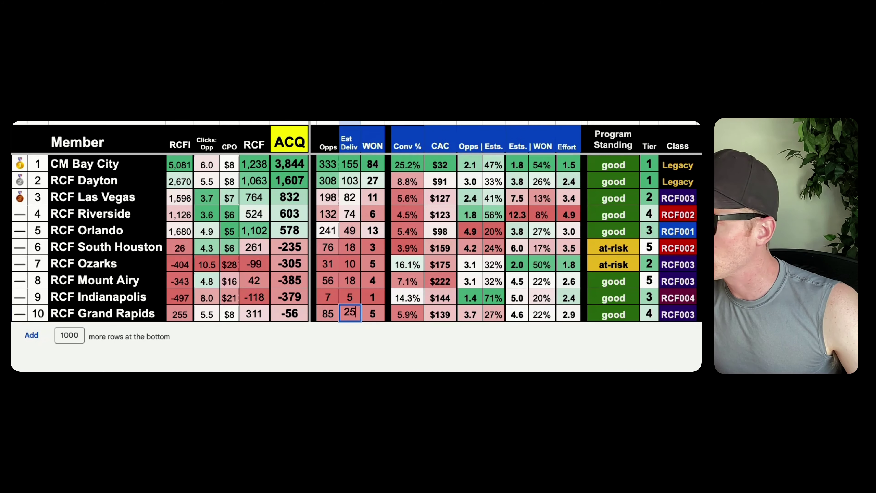
{"action": "key", "text": "BackSpace"}
{"action": "type", "text": "8"}
{"action": "key", "text": "Return"}
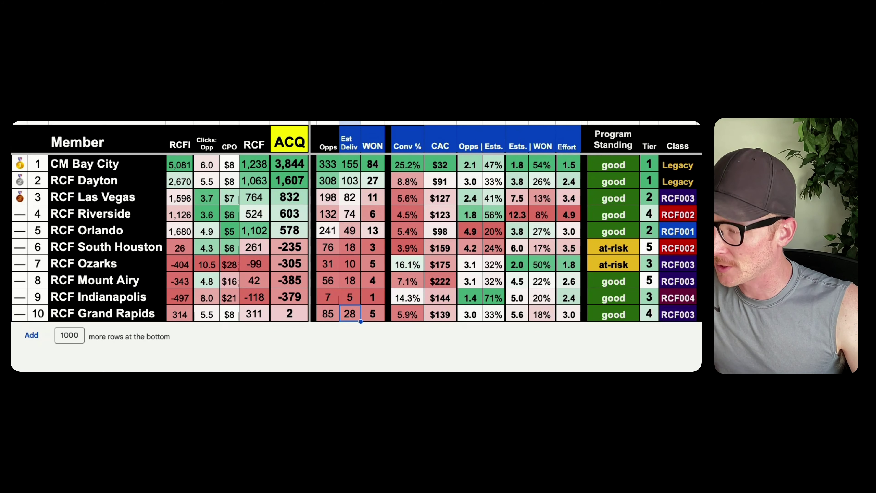
{"action": "key", "text": "ctrl+z"}
{"action": "key", "text": "ctrl+z"}
{"action": "left_click", "coordinate": [617, 251]}
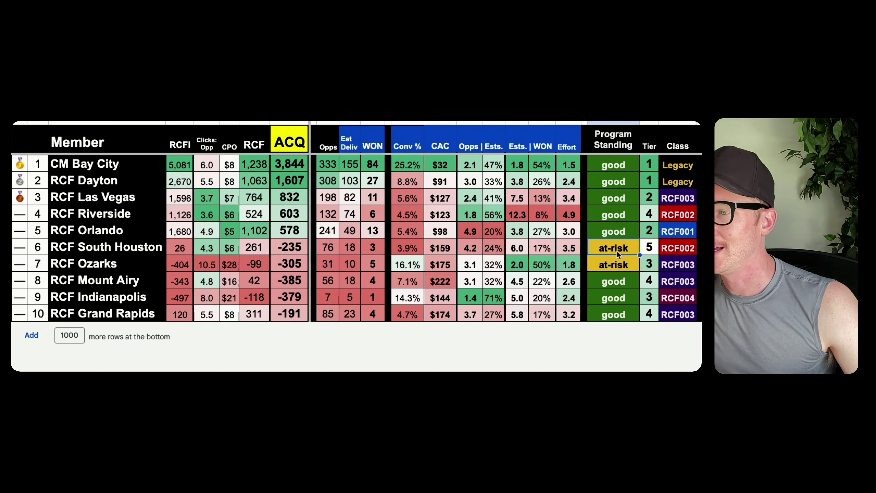
{"action": "scroll", "coordinate": [616, 251], "scroll_direction": "right", "scroll_amount": 10}
{"action": "scroll", "coordinate": [618, 251], "scroll_direction": "left", "scroll_amount": 10}
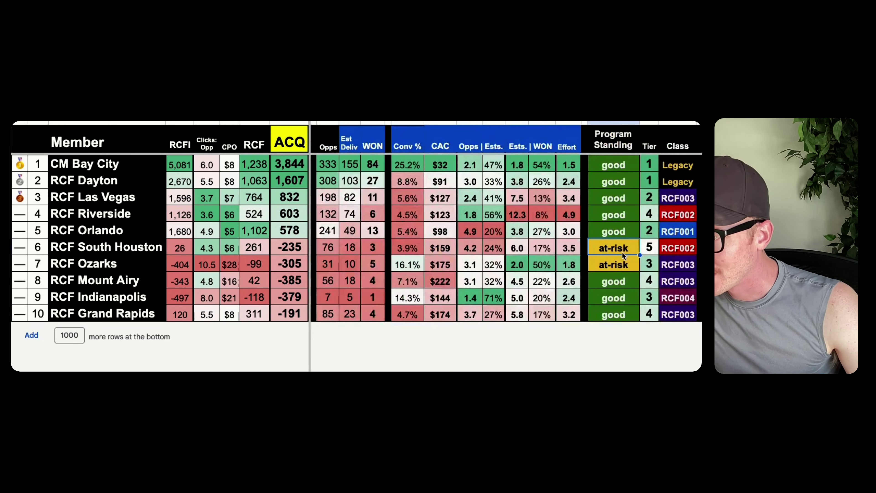
Set RCF Grand Rapids' Est Deliv to 22 and its WON to 3 to compare the scores
{"action": "left_click", "coordinate": [378, 311]}
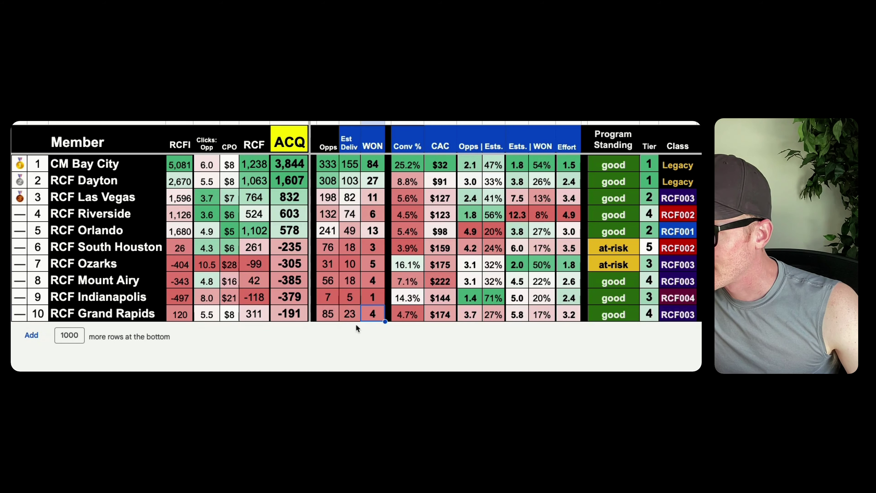
{"action": "left_click", "coordinate": [347, 314]}
{"action": "type", "text": "22"}
{"action": "key", "text": "Tab"}
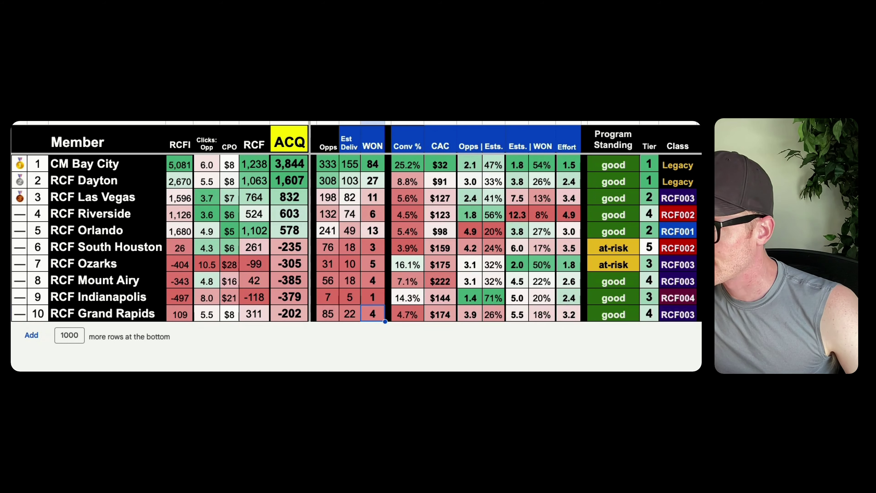
{"action": "type", "text": "3"}
{"action": "key", "text": "Return"}
{"action": "key", "text": "Left"}
{"action": "key", "text": "Up"}
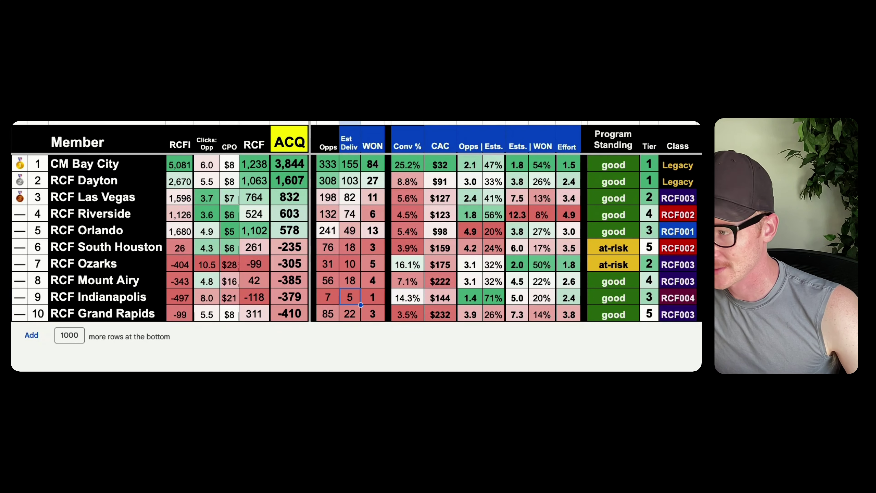
Set RCF Grand Rapids' Est Deliv to 23 and its WON to 4
{"action": "key", "text": "Down"}
{"action": "type", "text": "23"}
{"action": "key", "text": "Tab"}
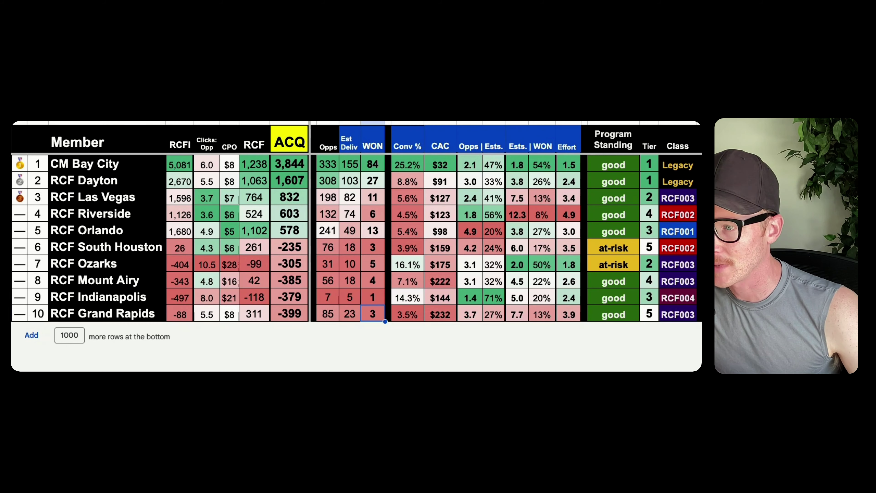
{"action": "type", "text": "4"}
{"action": "key", "text": "Return"}
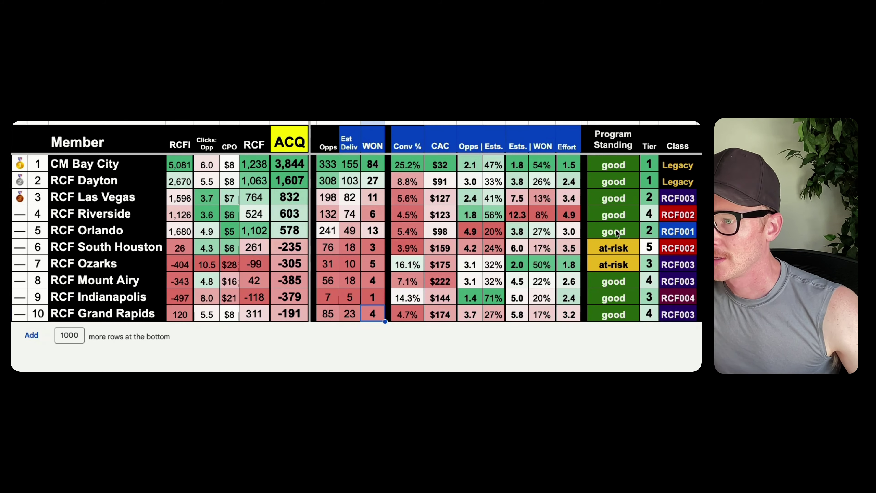
Sort the member data range C2 to EO11 by Column H, the ACQ score, from Z to A
{"action": "scroll", "coordinate": [506, 221], "scroll_direction": "right", "scroll_amount": 10}
{"action": "scroll", "coordinate": [506, 239], "scroll_direction": "right", "scroll_amount": 8}
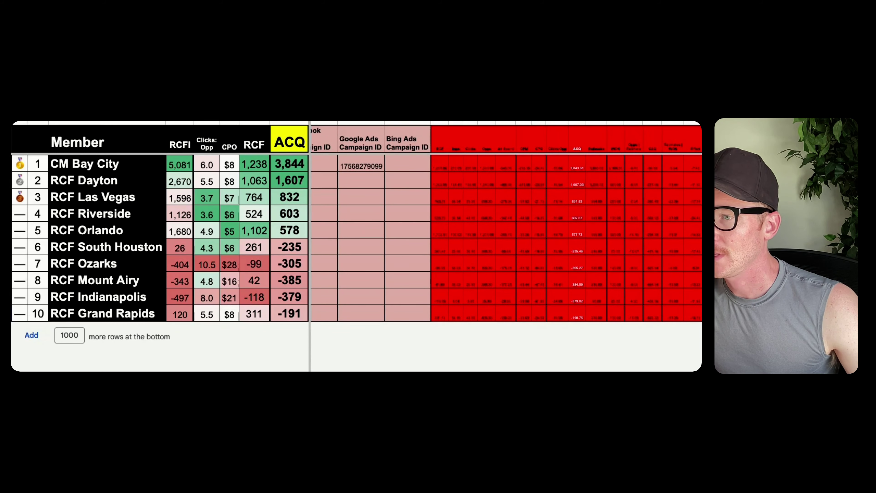
{"action": "scroll", "coordinate": [506, 238], "scroll_direction": "left", "scroll_amount": 15}
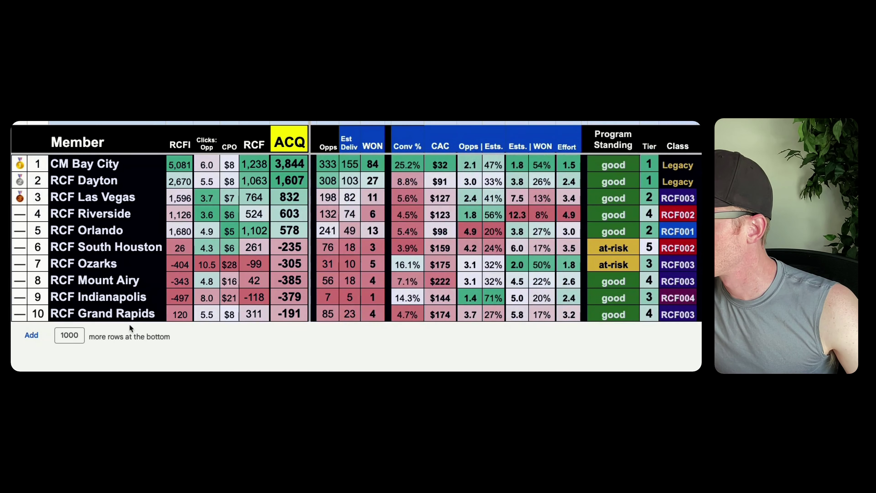
{"action": "left_click", "coordinate": [152, 62]}
{"action": "mouse_move", "coordinate": [207, 101]}
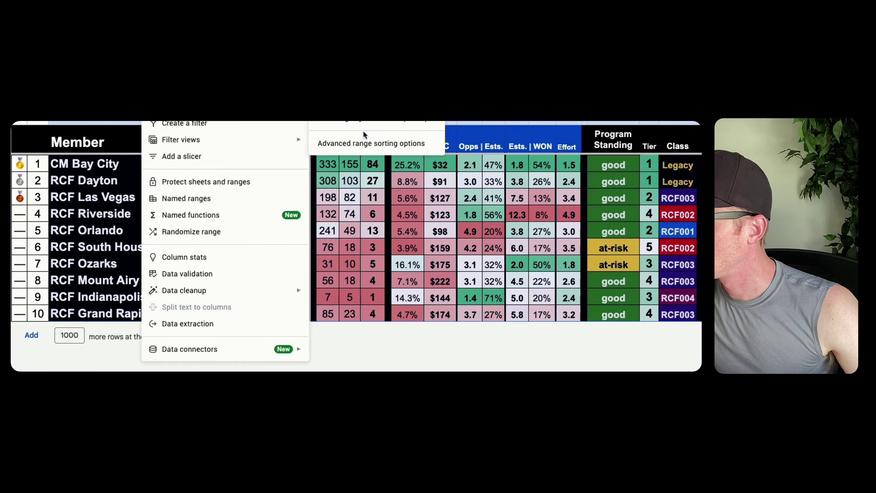
{"action": "left_click", "coordinate": [366, 140]}
{"action": "left_click", "coordinate": [511, 271]}
{"action": "left_click", "coordinate": [417, 271]}
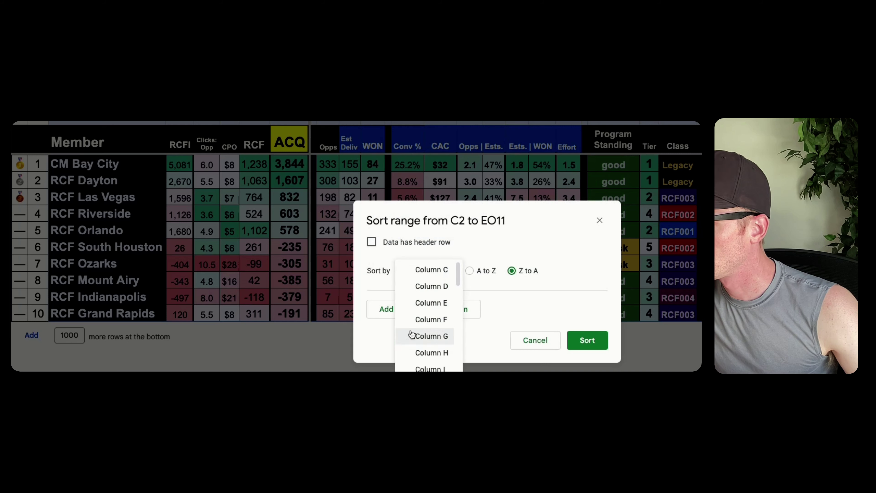
{"action": "left_click", "coordinate": [428, 353]}
{"action": "left_click", "coordinate": [588, 341]}
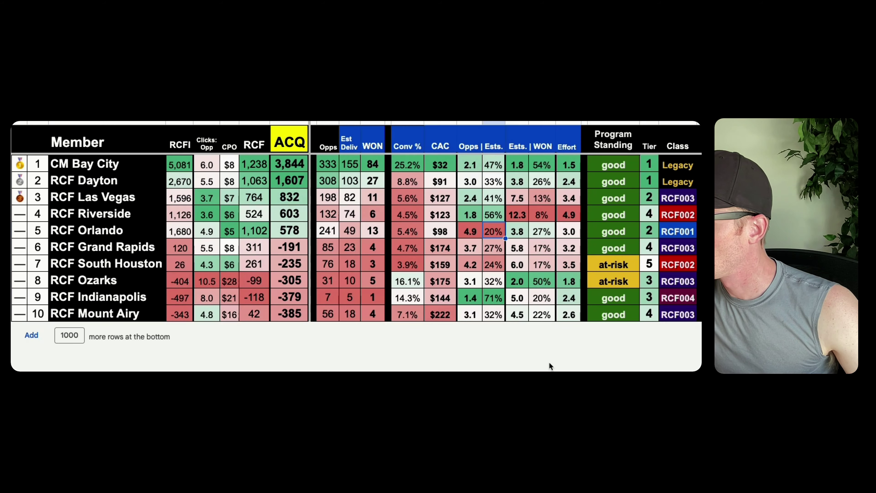
Examine the sorted members' tiers and compare RCF Mount Airy's Opps | Ests, Ests. | WON and Effort ranks with the others
{"action": "left_click", "coordinate": [538, 319]}
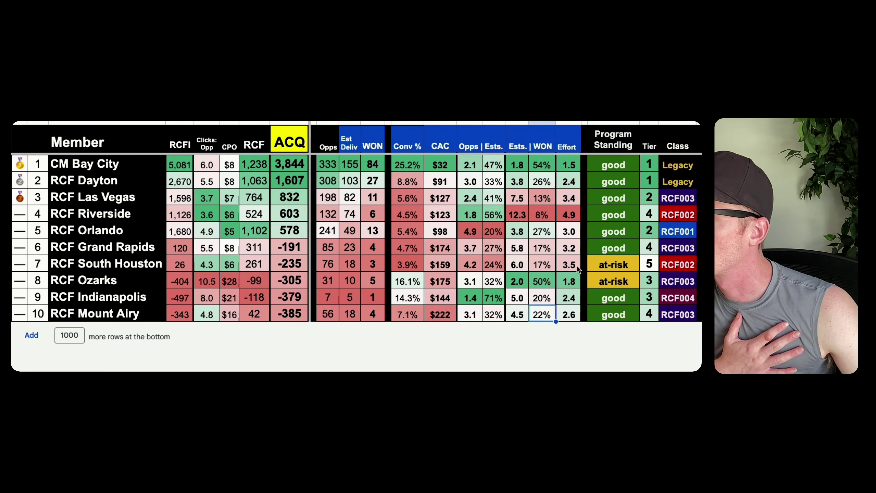
{"action": "left_click", "coordinate": [648, 235]}
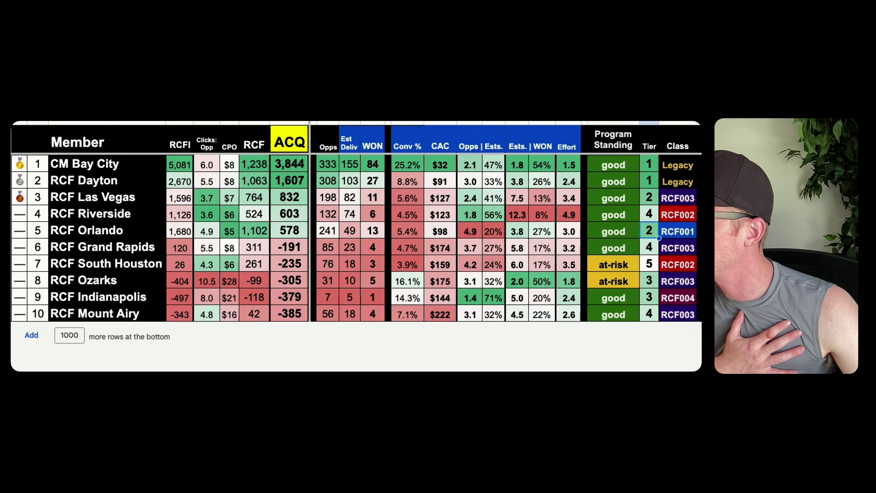
{"action": "left_click", "coordinate": [20, 231]}
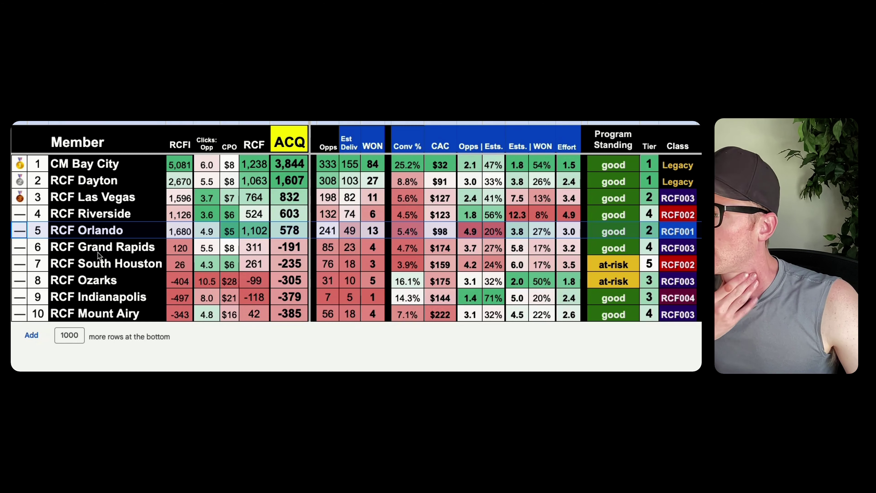
{"action": "left_click", "coordinate": [131, 280]}
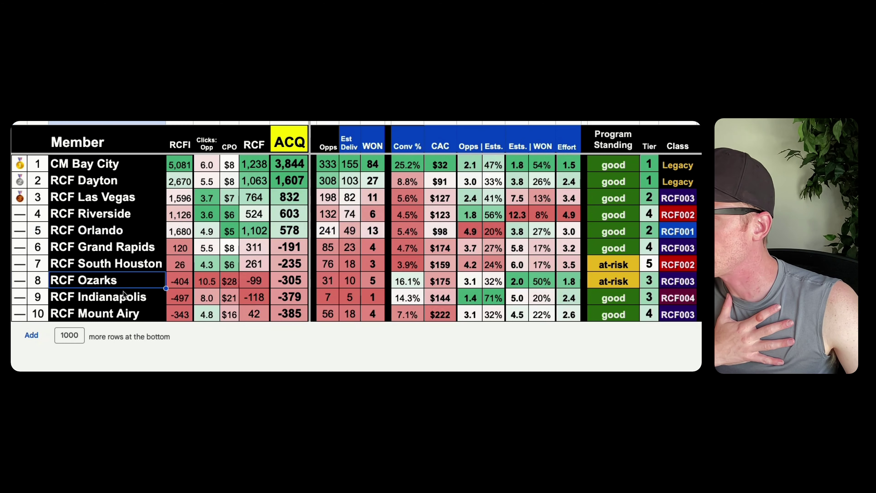
{"action": "left_click", "coordinate": [123, 295], "text": "shift"}
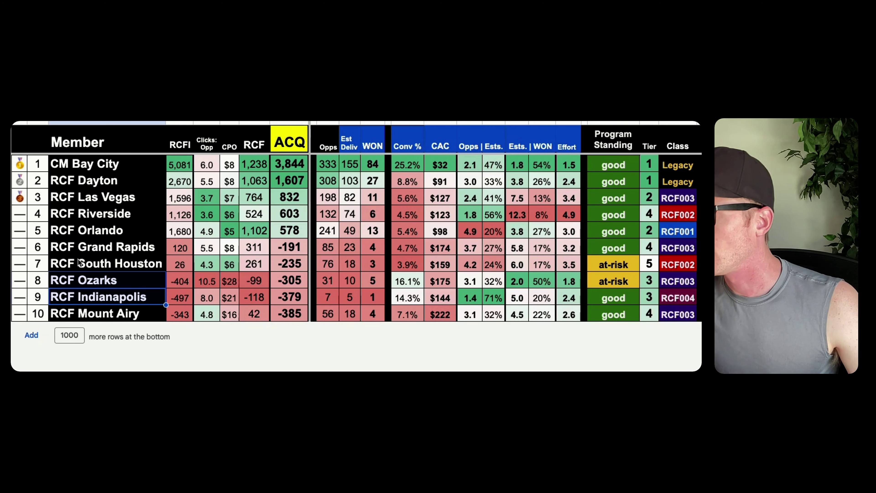
{"action": "left_click", "coordinate": [84, 301]}
{"action": "left_click", "coordinate": [57, 312]}
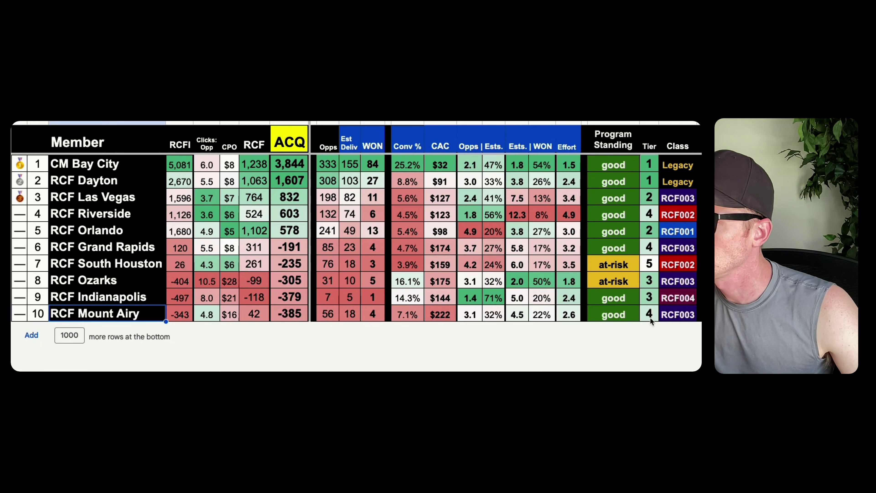
{"action": "scroll", "coordinate": [672, 270], "scroll_direction": "right", "scroll_amount": 10}
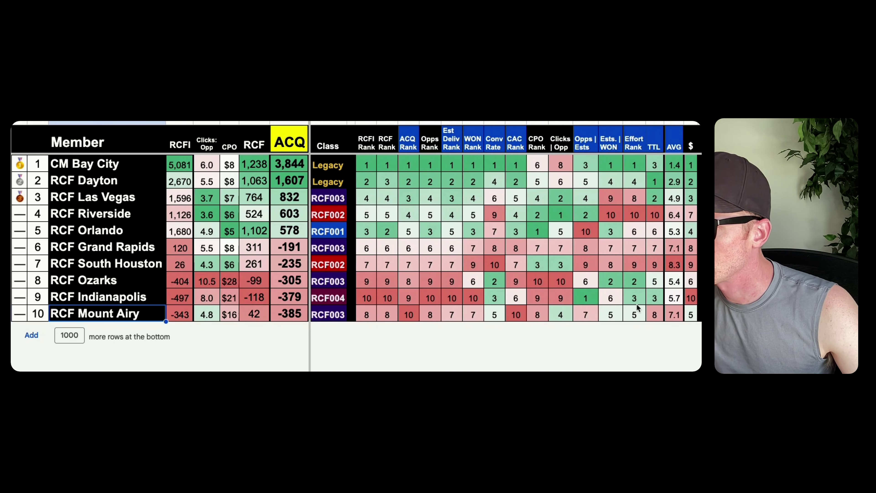
{"action": "left_click_drag", "start_coordinate": [636, 310], "coordinate": [598, 316]}
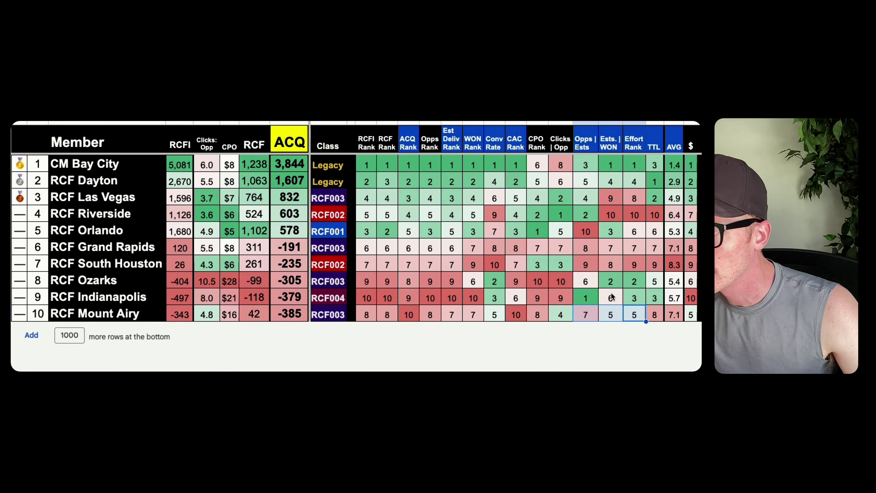
{"action": "scroll", "coordinate": [612, 293], "scroll_direction": "left", "scroll_amount": 8}
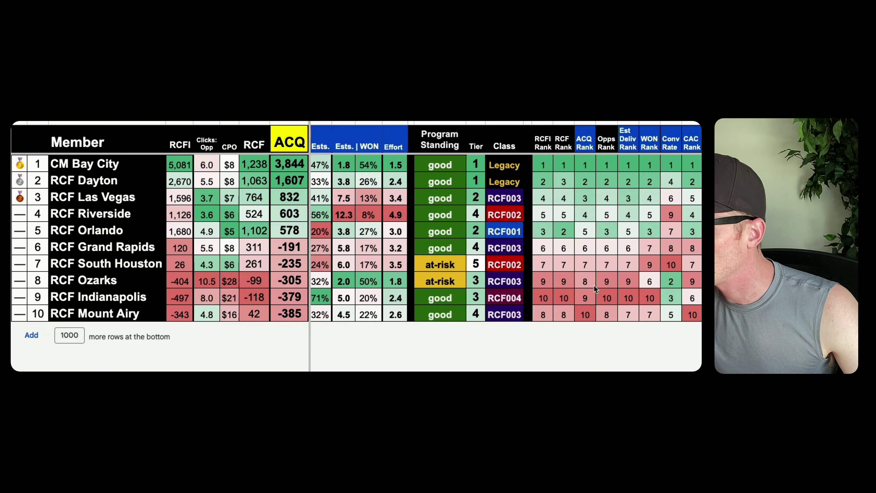
Copy the Program averages row from RCFI through Effort on the daily averages sheet
{"action": "scroll", "coordinate": [594, 285], "scroll_direction": "left", "scroll_amount": 6}
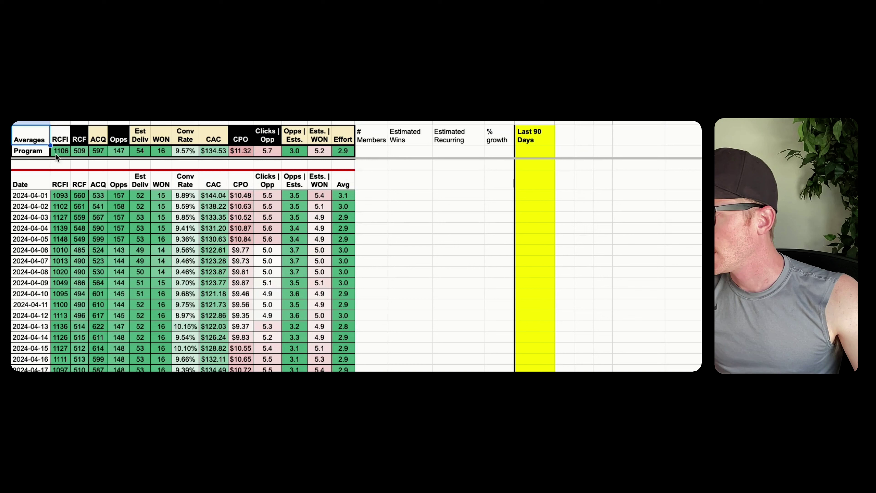
{"action": "left_click_drag", "start_coordinate": [57, 156], "coordinate": [347, 159]}
{"action": "left_click", "coordinate": [60, 151]}
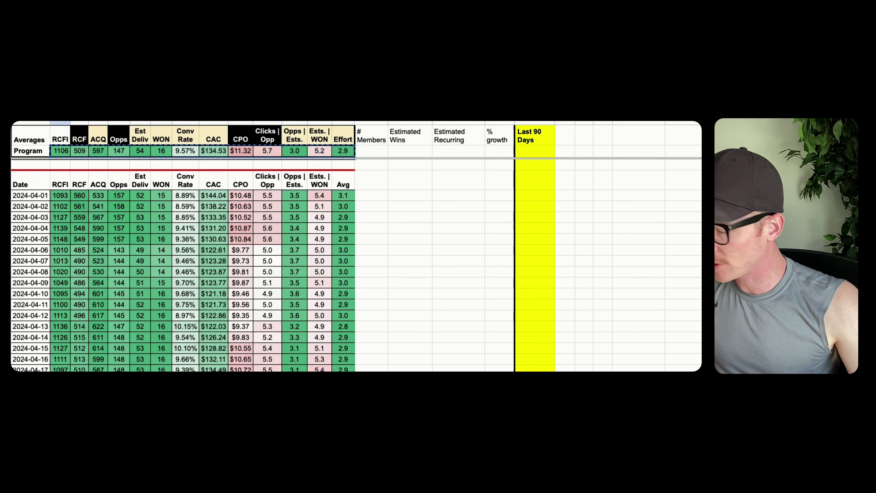
{"action": "left_click", "coordinate": [28, 151]}
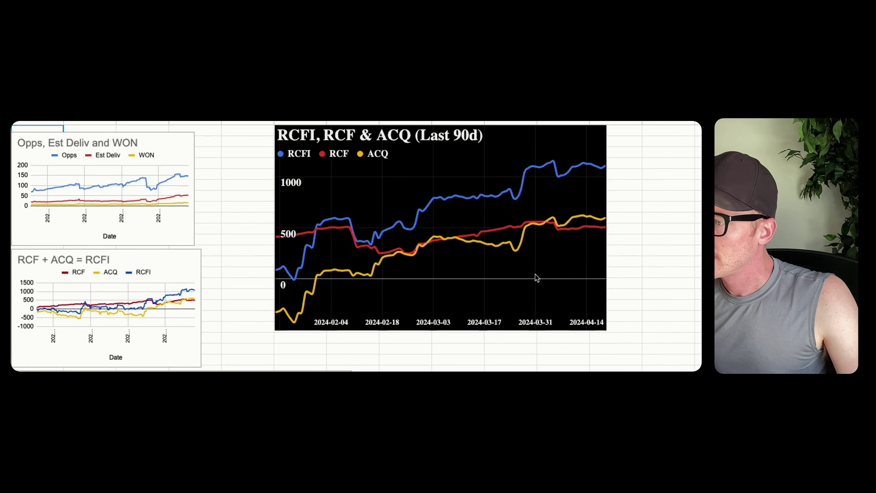
Examine the RCFI, RCF & ACQ (Last 90d) chart, following the ACQ line from its start
{"action": "left_click", "coordinate": [537, 278]}
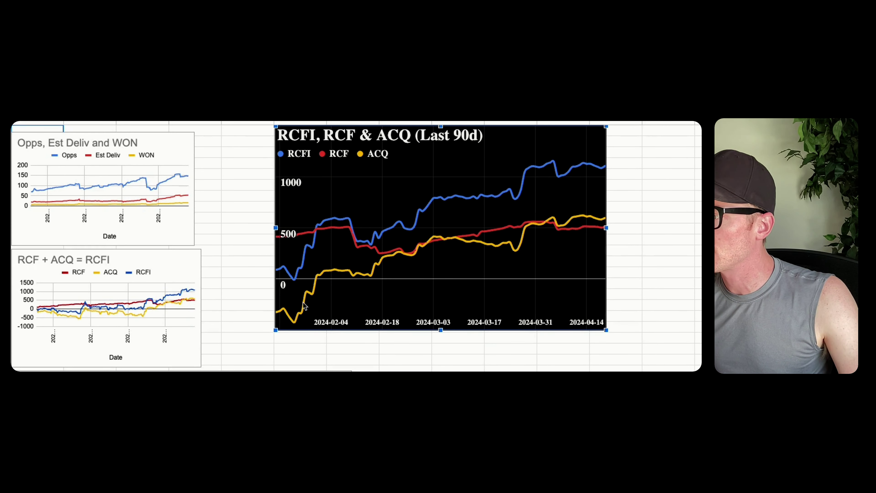
{"action": "mouse_move", "coordinate": [311, 295]}
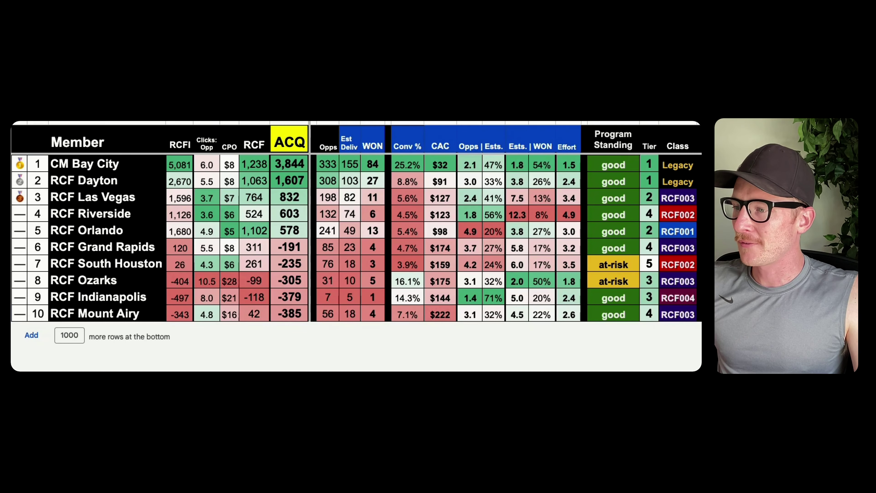
Compare the Class of the ranked members from RCF Dayton to RCF Mount Airy, and check RCF Mount Airy's WON and Conv %
{"action": "left_click", "coordinate": [685, 300]}
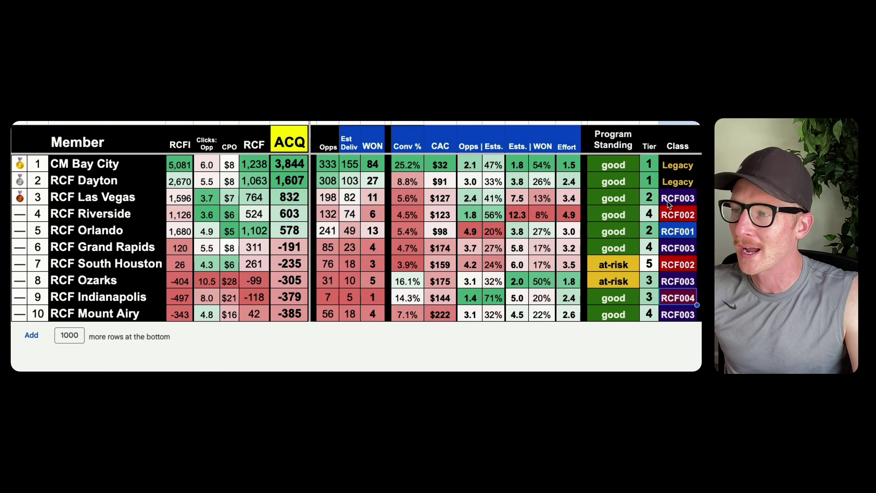
{"action": "left_click", "coordinate": [676, 195]}
{"action": "left_click", "coordinate": [675, 186]}
{"action": "left_click", "coordinate": [674, 200]}
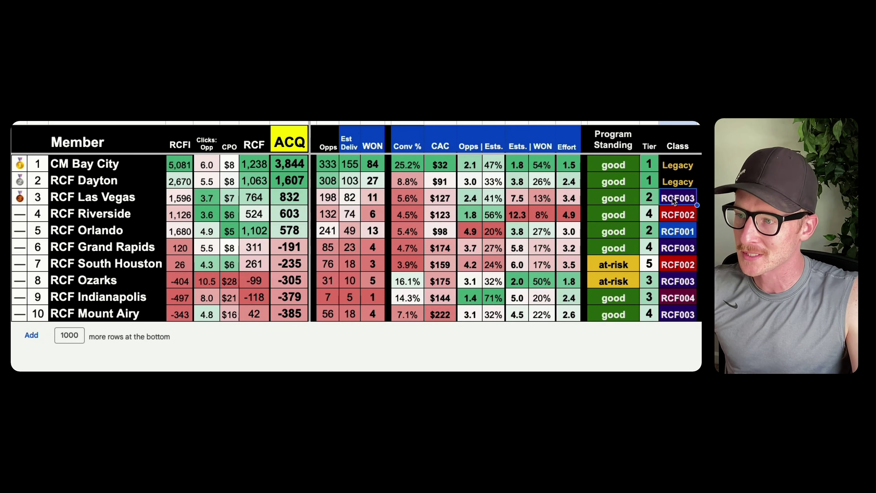
{"action": "left_click", "coordinate": [679, 314]}
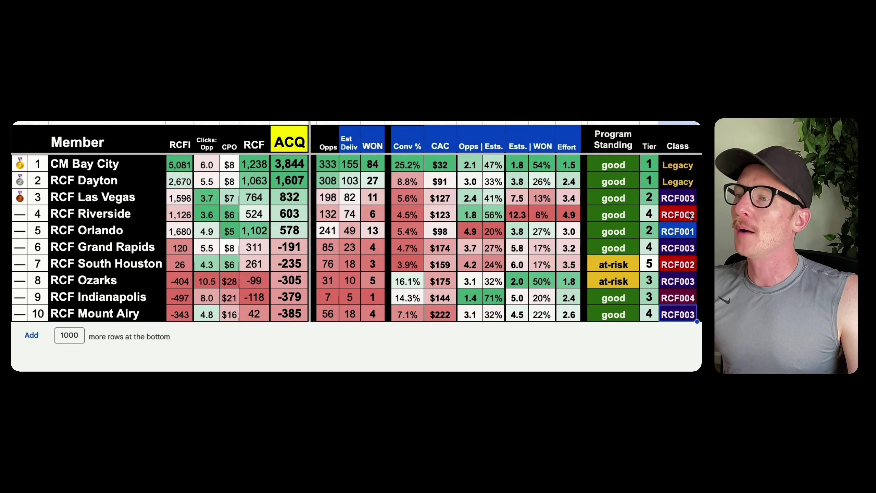
{"action": "left_click", "coordinate": [691, 200]}
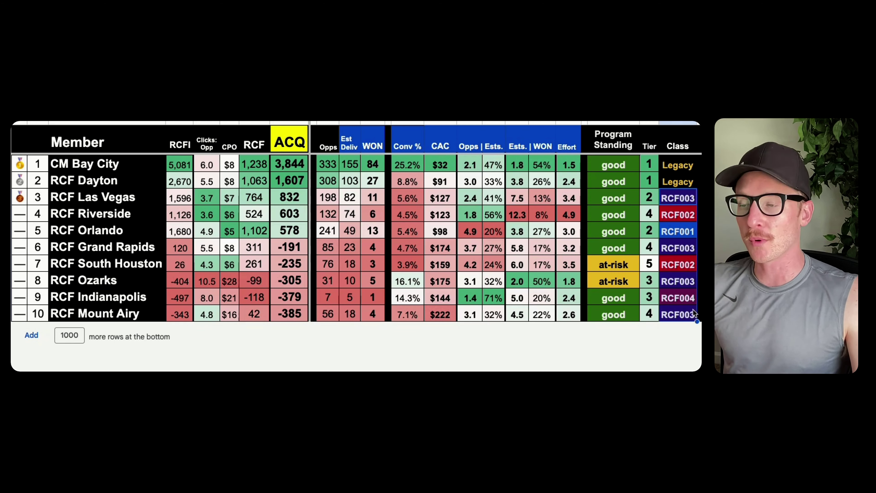
{"action": "left_click", "coordinate": [372, 314]}
{"action": "key", "text": "Right"}
{"action": "key", "text": "Right"}
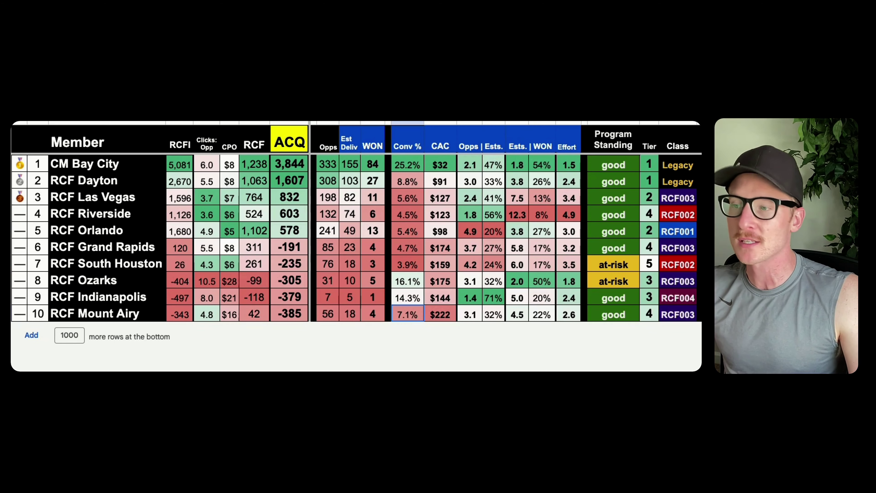
{"action": "left_click", "coordinate": [677, 265]}
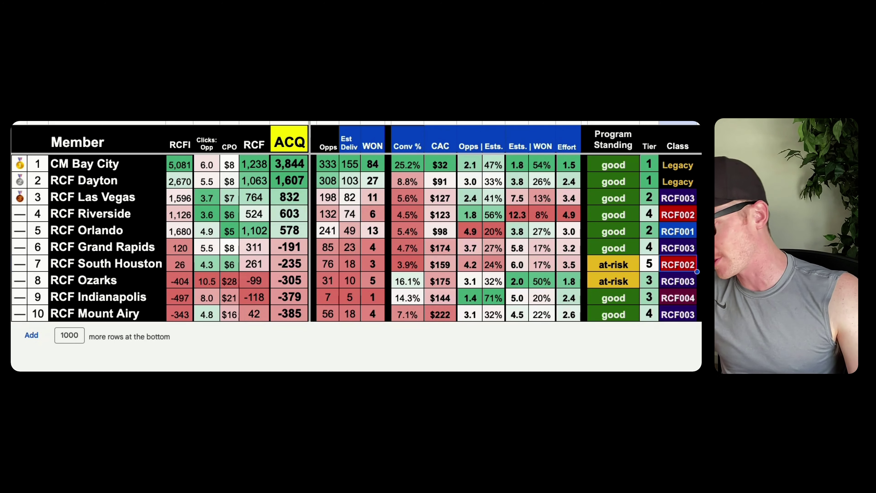
{"action": "left_click", "coordinate": [686, 185]}
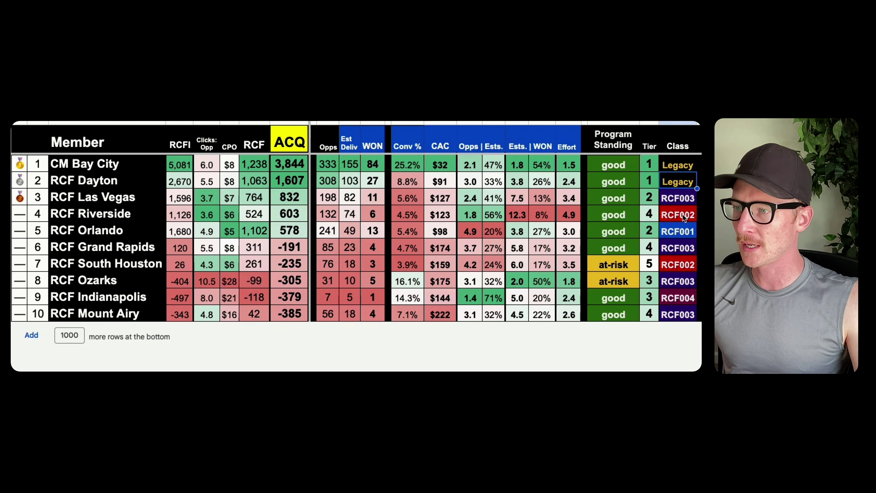
{"action": "left_click", "coordinate": [682, 201]}
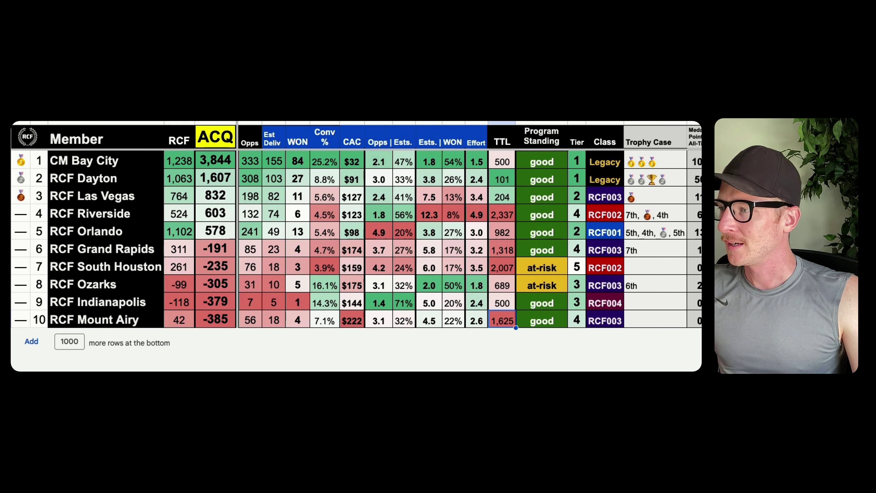
Review the Class, Trophy Case and all-time medal points columns for the members on the leaderboard with TTL figures
{"action": "key", "text": "Right"}
{"action": "key", "text": "Right"}
{"action": "key", "text": "Right"}
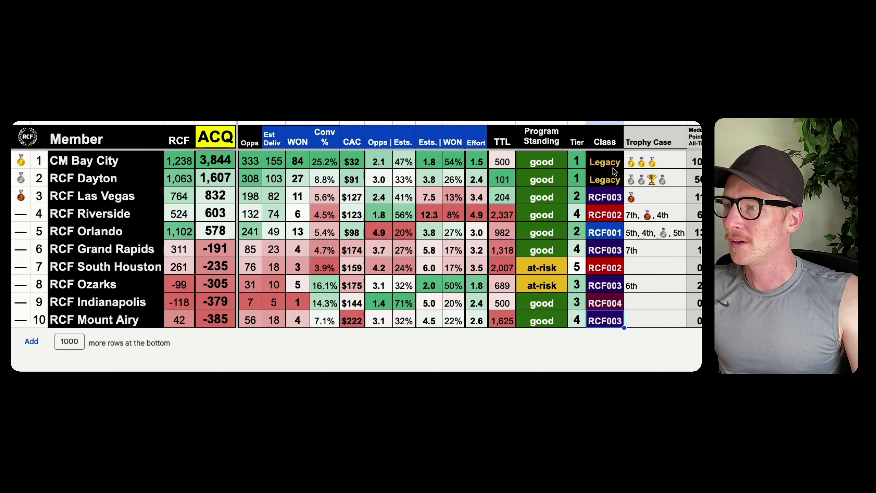
{"action": "left_click_drag", "start_coordinate": [634, 161], "coordinate": [635, 320]}
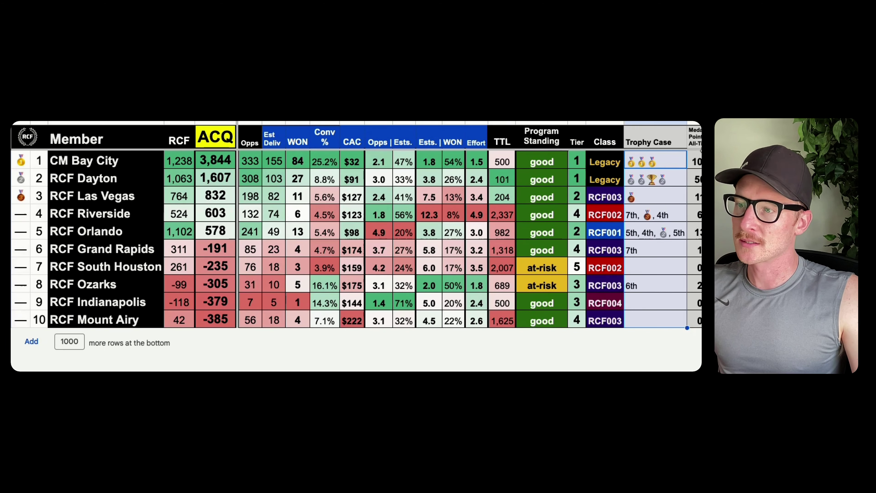
{"action": "left_click_drag", "start_coordinate": [695, 161], "coordinate": [695, 287]}
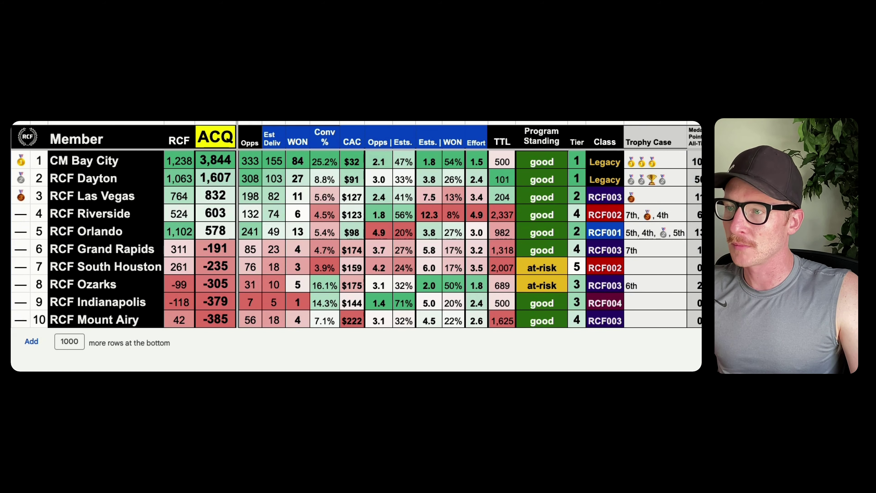
{"action": "left_click", "coordinate": [605, 320]}
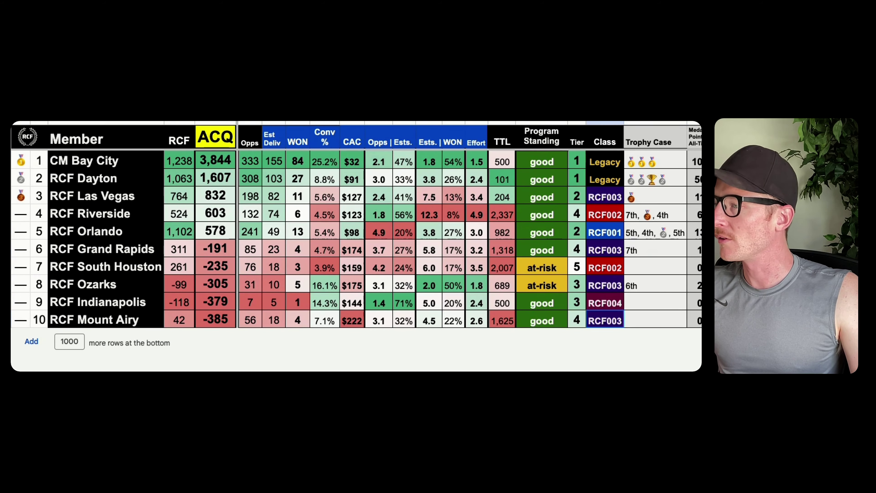